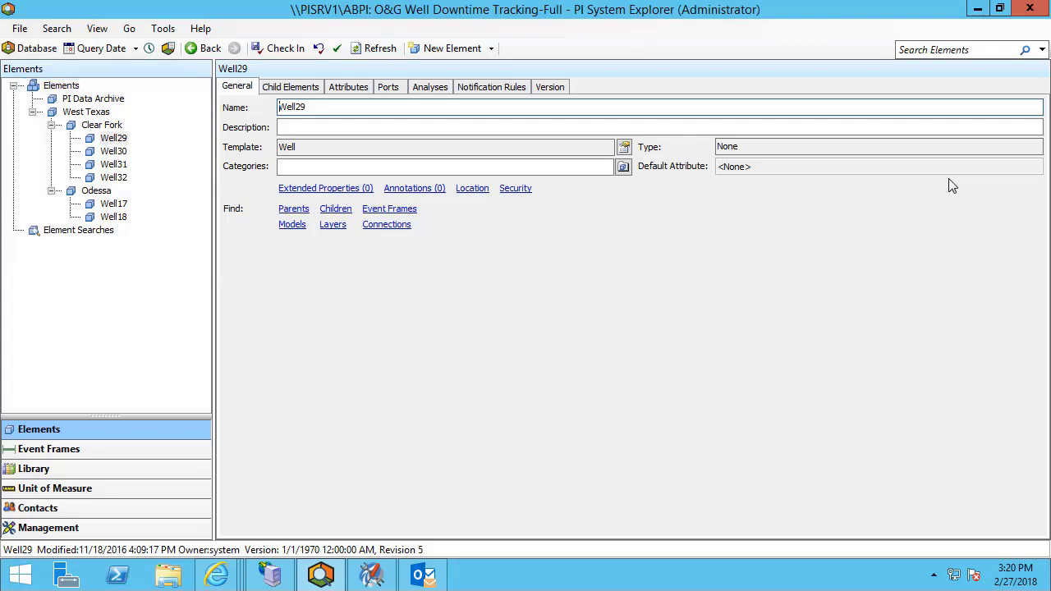
Review Well29's attributes and Status Message value list, then show its Downtime tracking analysis
left_click(348, 86)
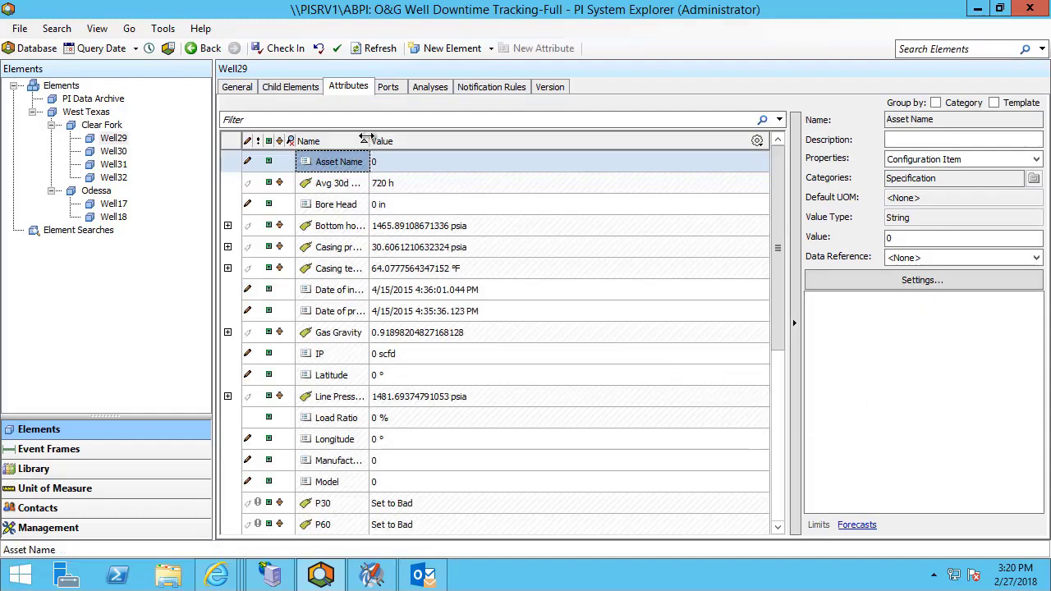
left_click_drag(366, 141, 436, 141)
left_click_drag(780, 204, 780, 210)
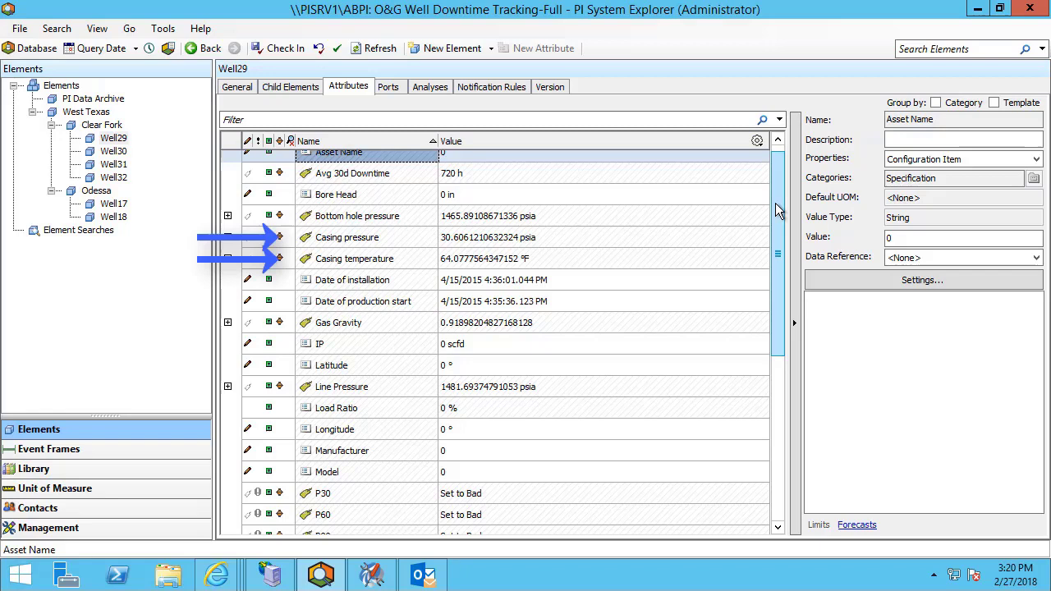
left_click_drag(779, 210, 778, 358)
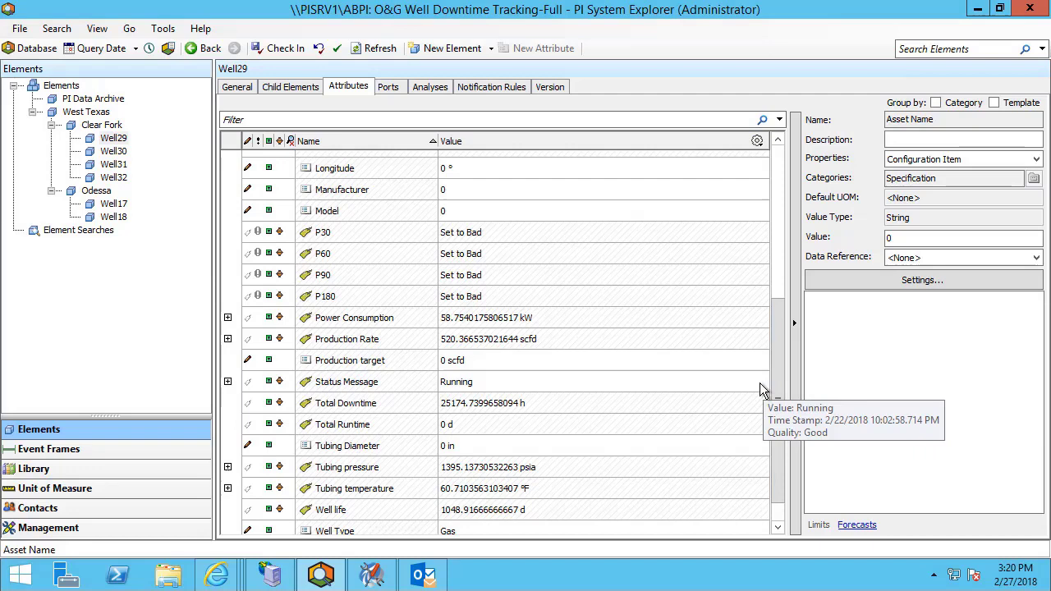
left_click(759, 384)
left_click(761, 382)
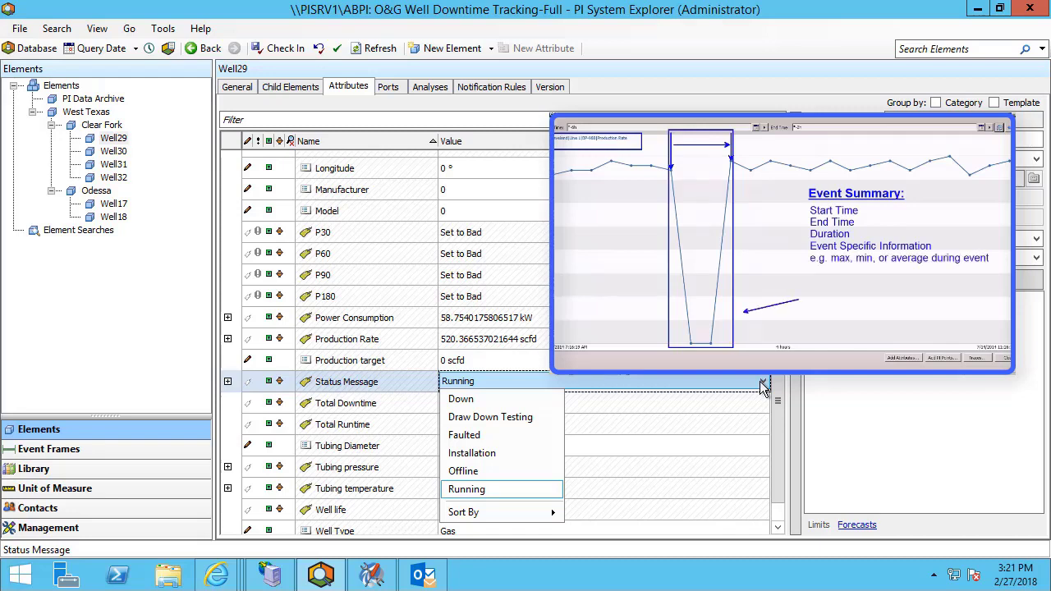
left_click(430, 86)
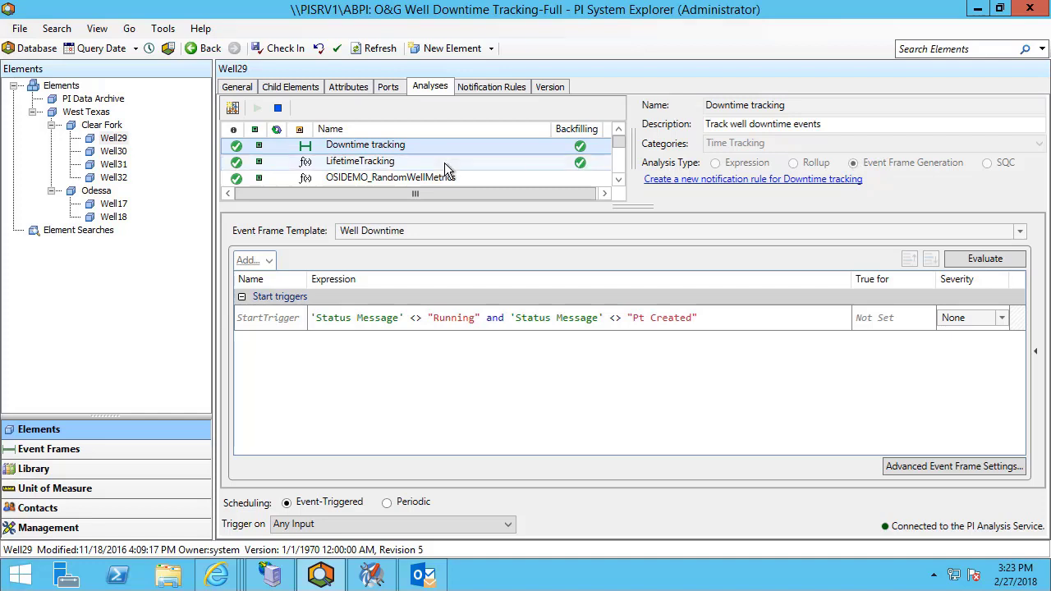
Create an Event Frame Generation analysis named 'Downtime Severity' on Well29, leaving the template blank
left_click(448, 163)
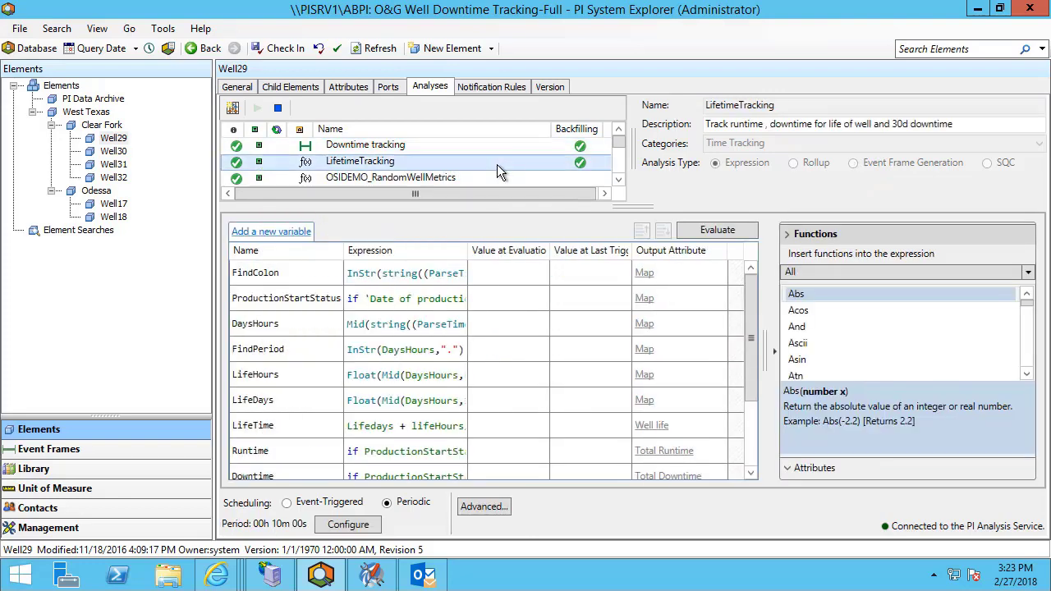
right_click(295, 162)
left_click(429, 173)
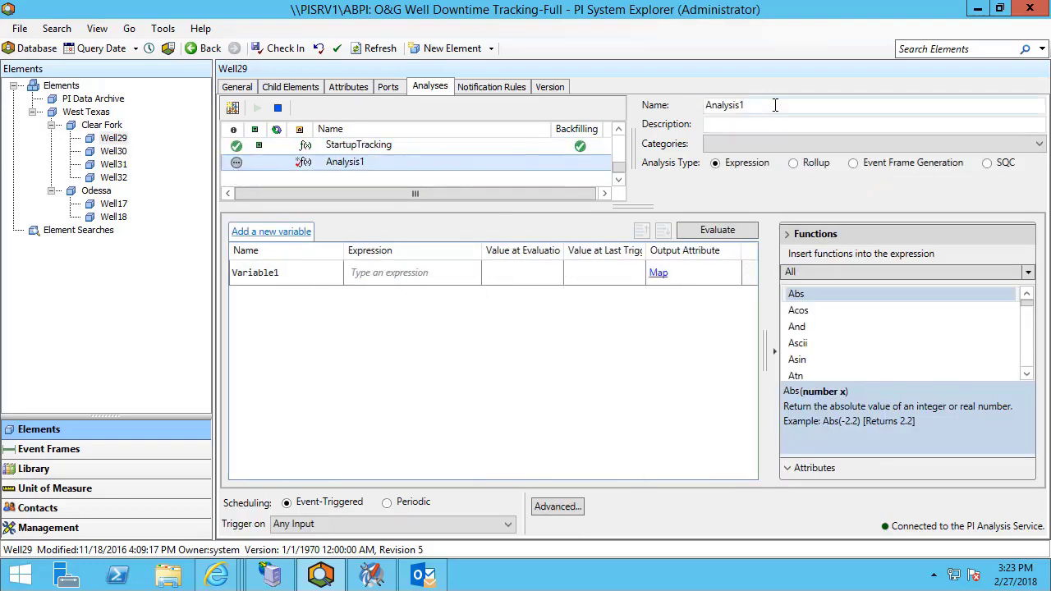
type("Down")
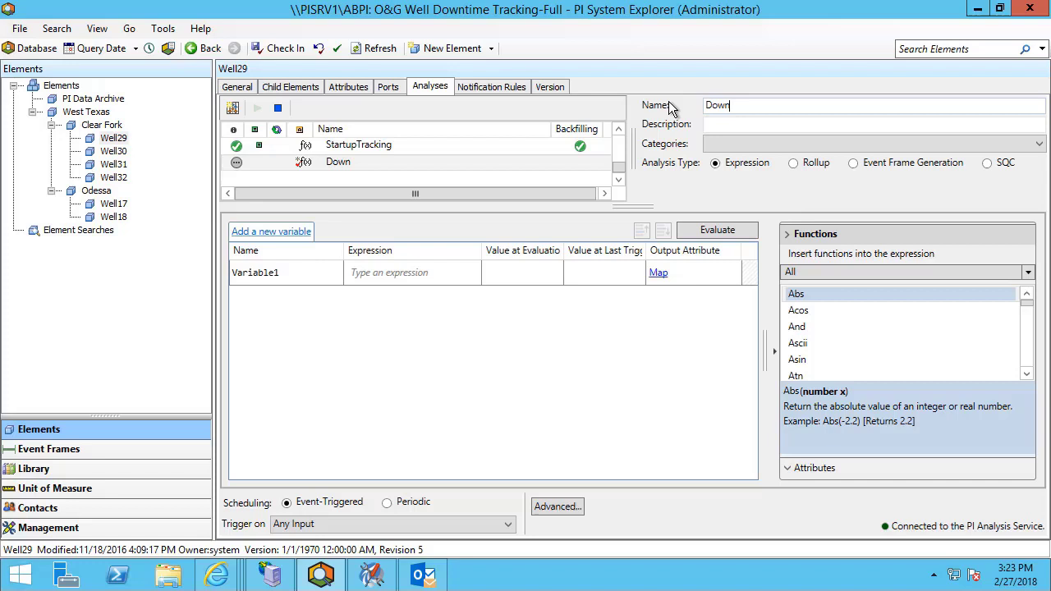
type("time Severity")
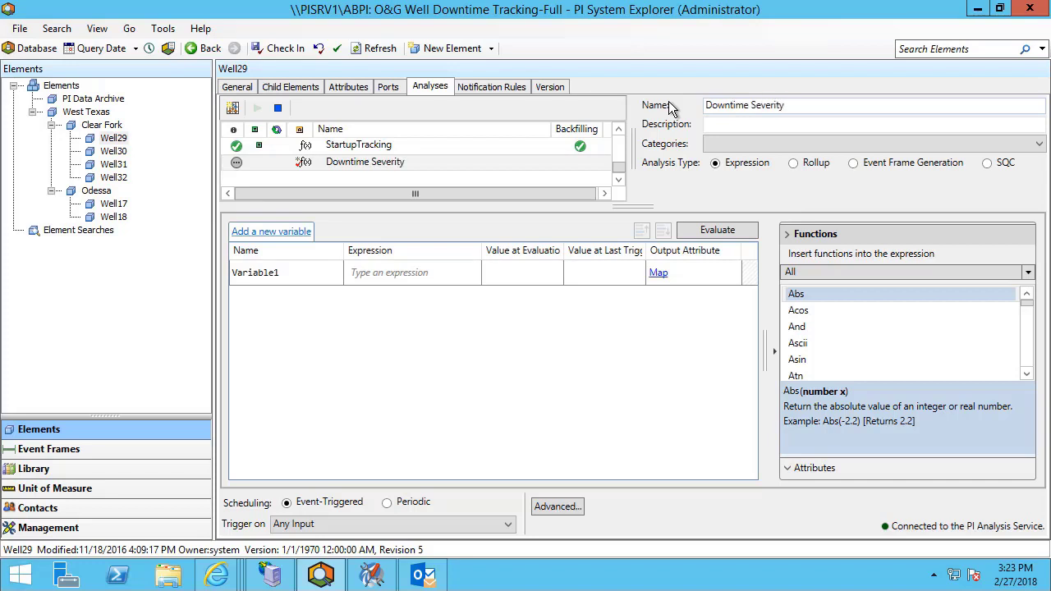
left_click(857, 162)
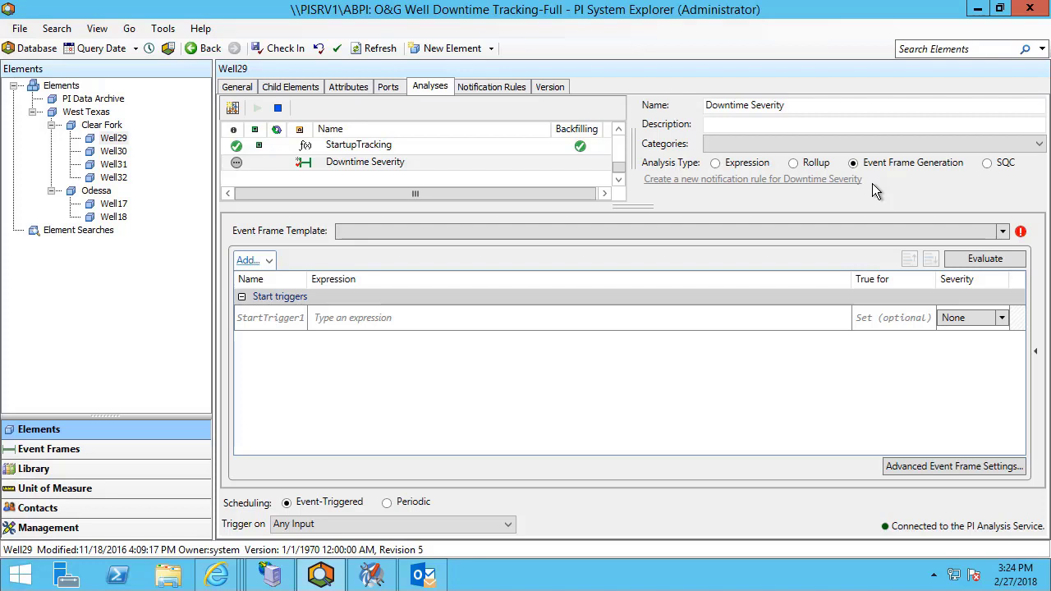
left_click(1004, 234)
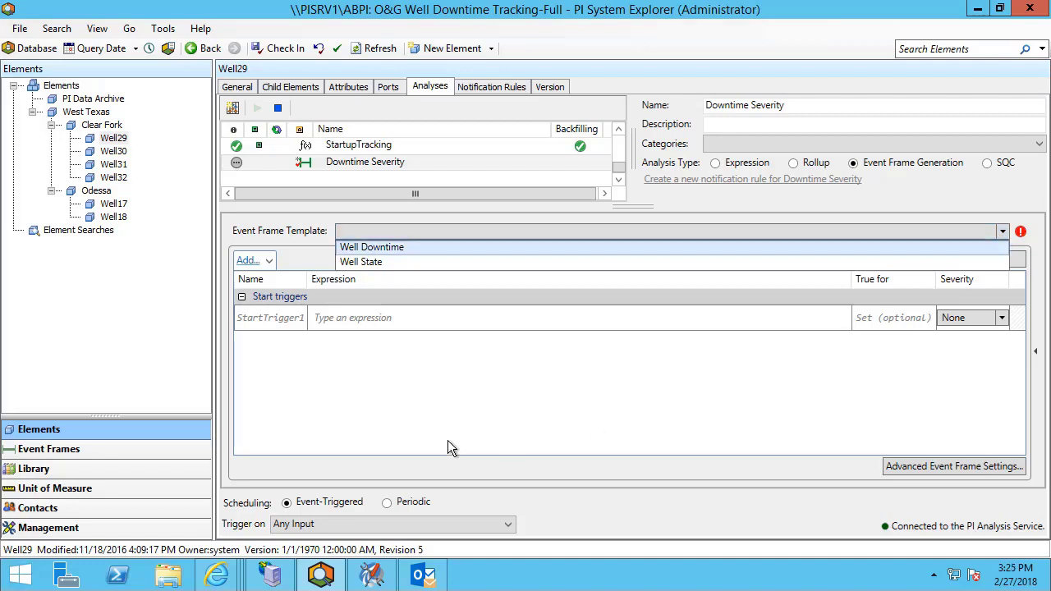
left_click(70, 453)
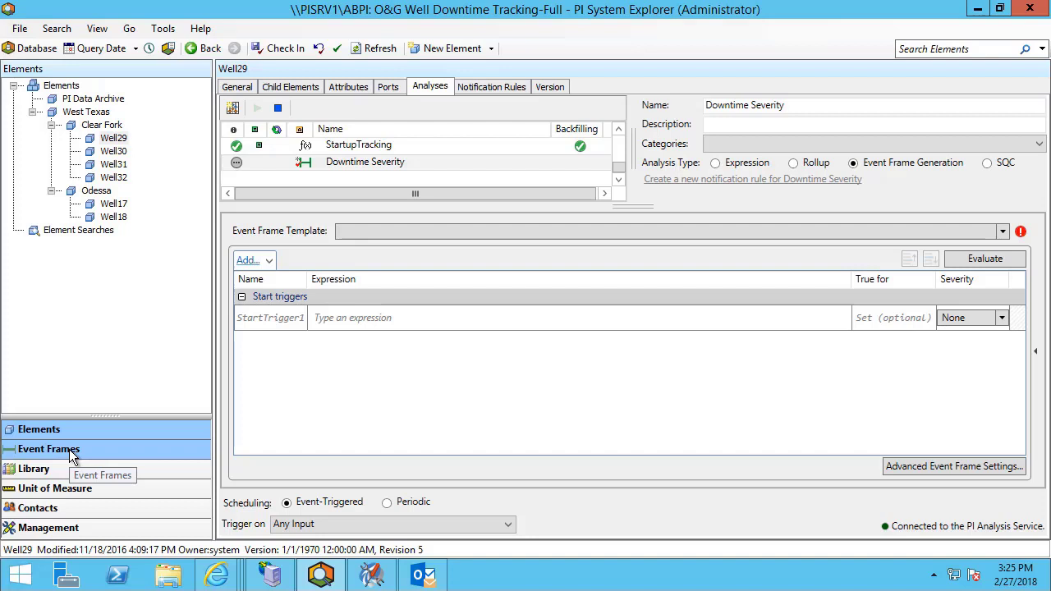
left_click(71, 454)
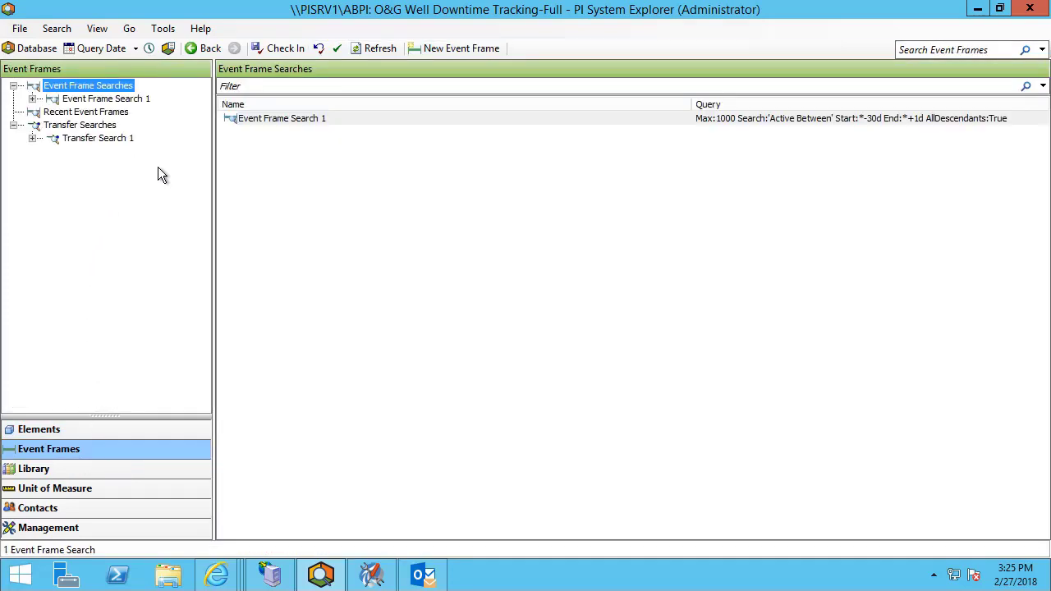
right_click(298, 179)
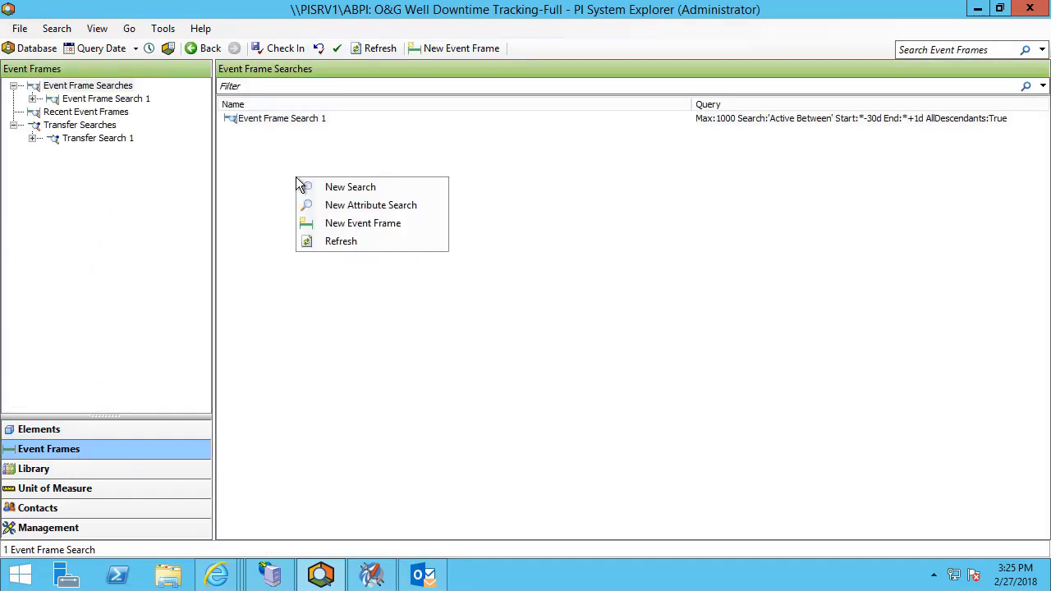
left_click(366, 226)
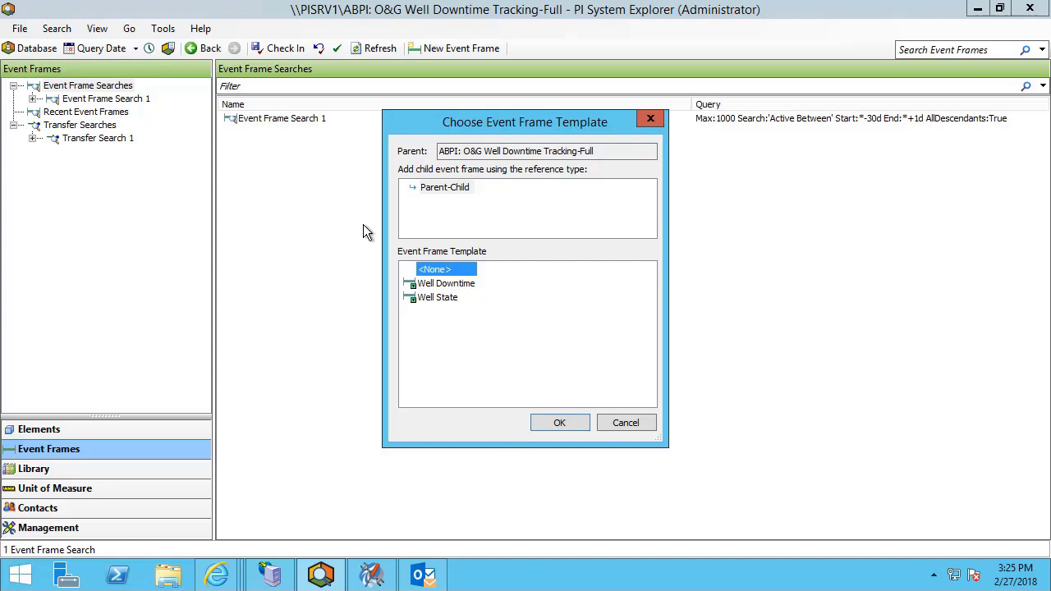
left_click(554, 425)
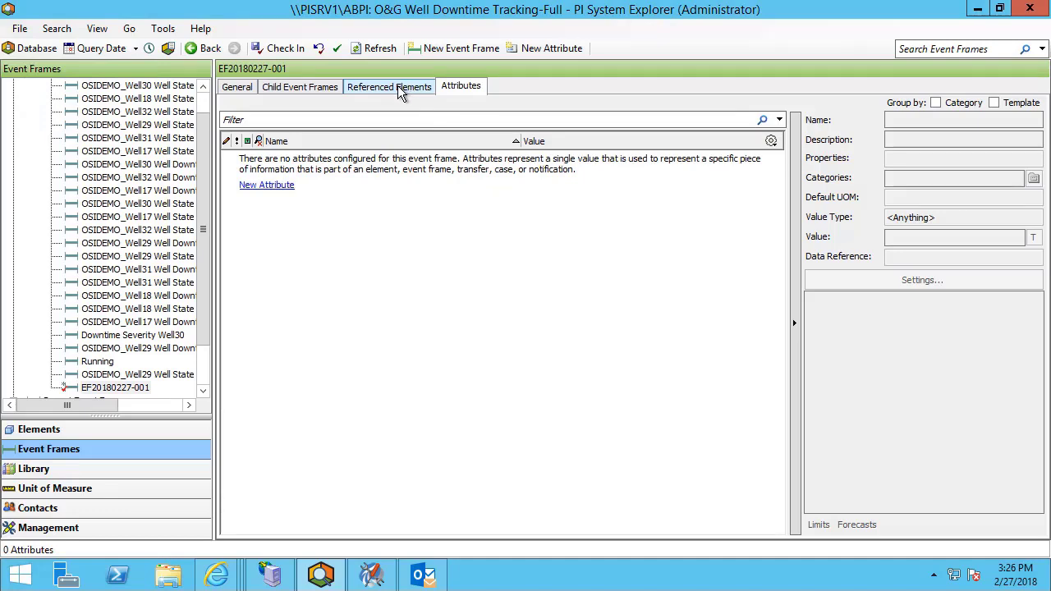
Add Well29 under Clear Fork as the event frame's referenced element
left_click(398, 86)
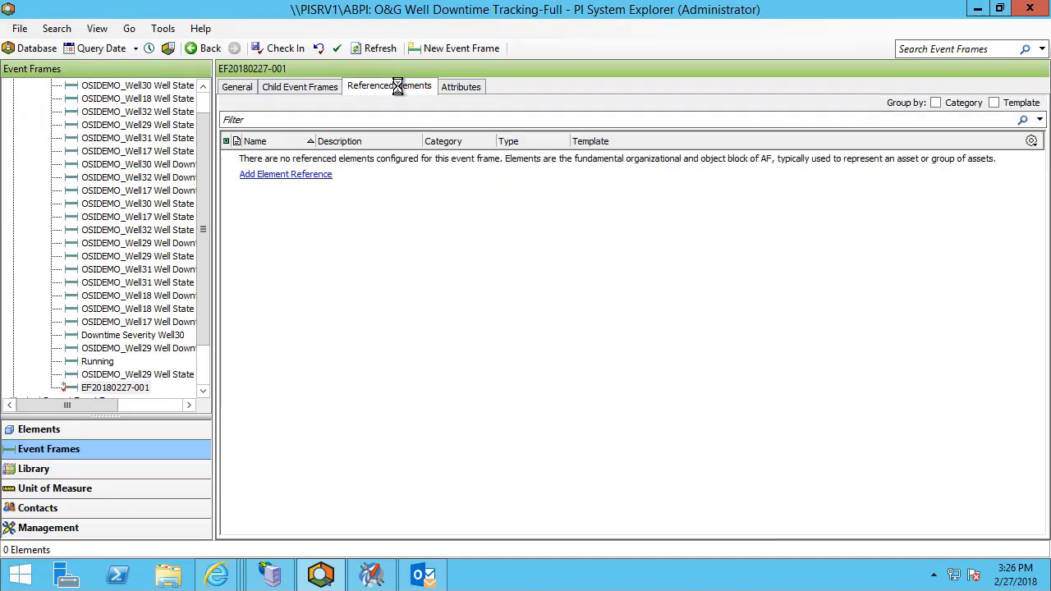
left_click(301, 176)
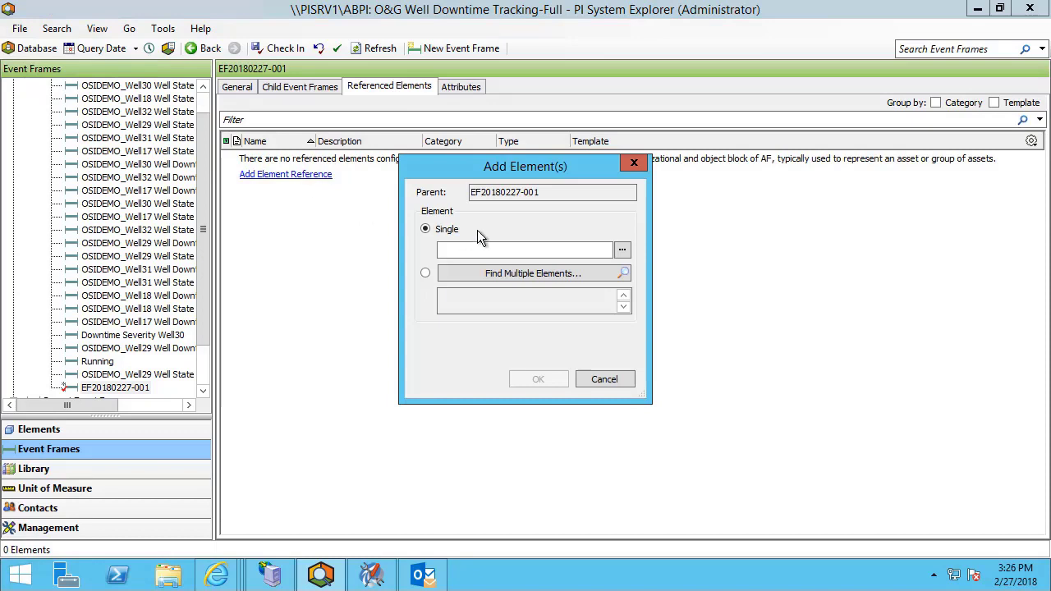
left_click(624, 250)
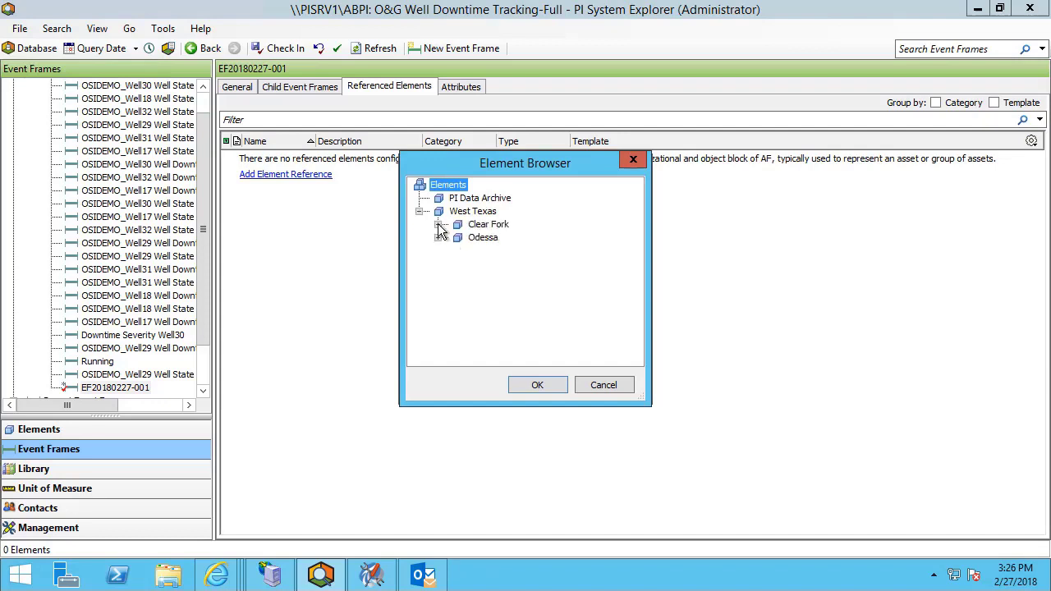
left_click(438, 225)
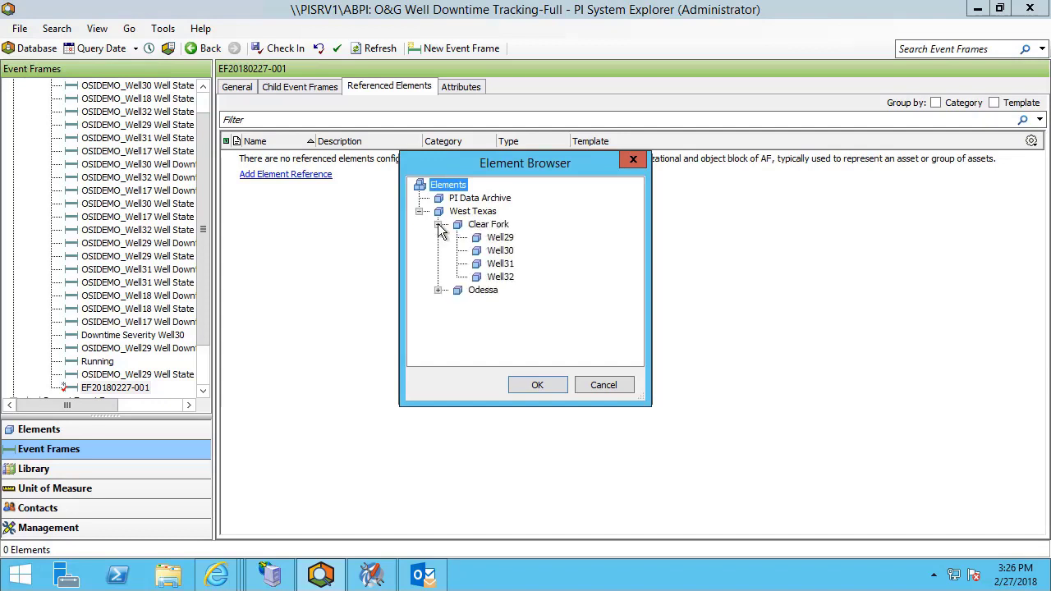
left_click(505, 238)
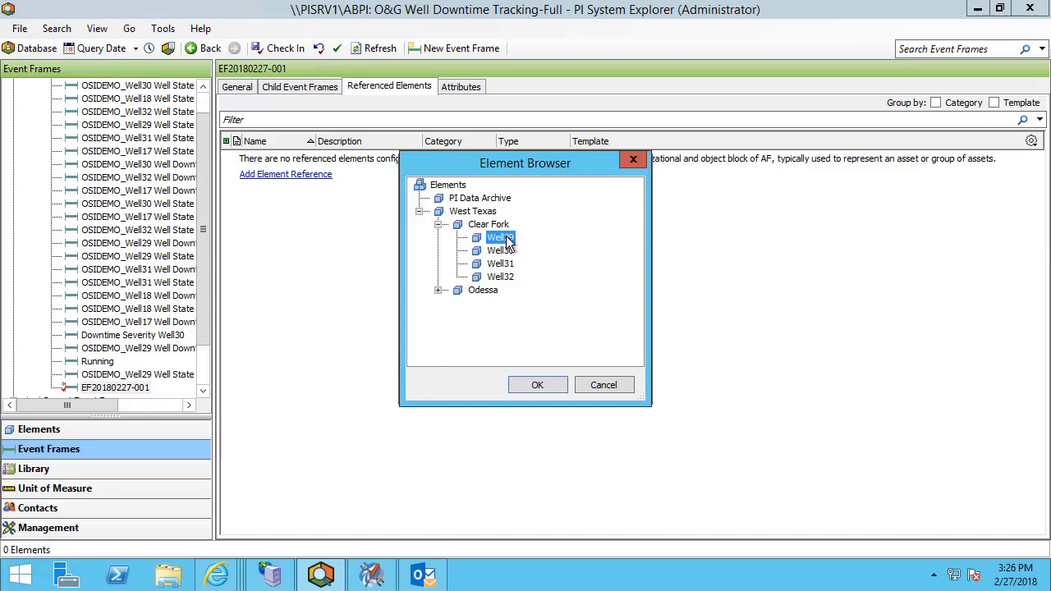
left_click(535, 385)
left_click(533, 385)
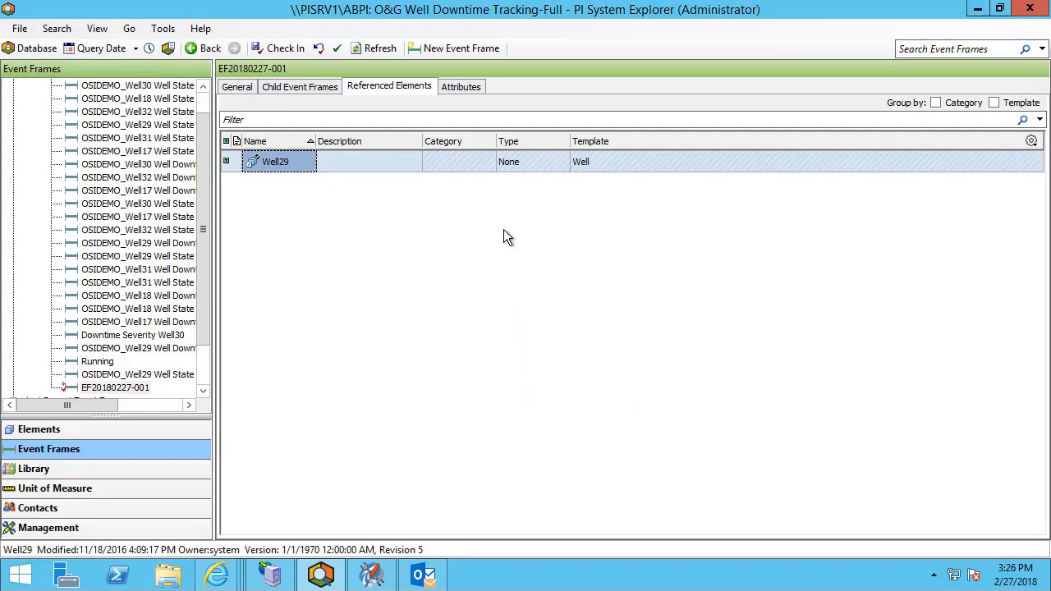
left_click(463, 87)
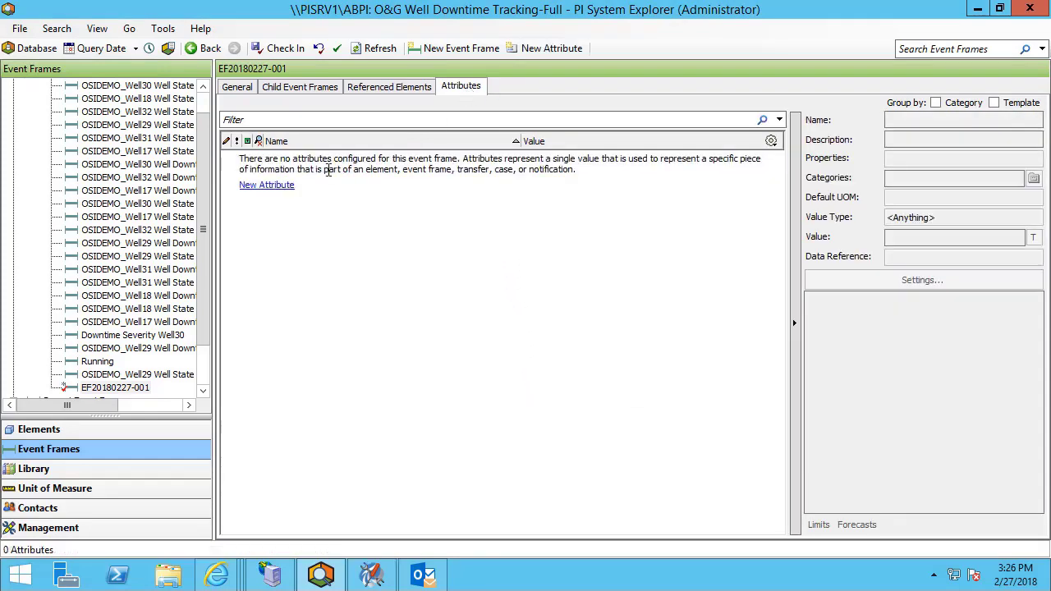
Add an attribute named Casing pressure referencing \Elements[.]|Casing pressure (psia)
left_click(281, 187)
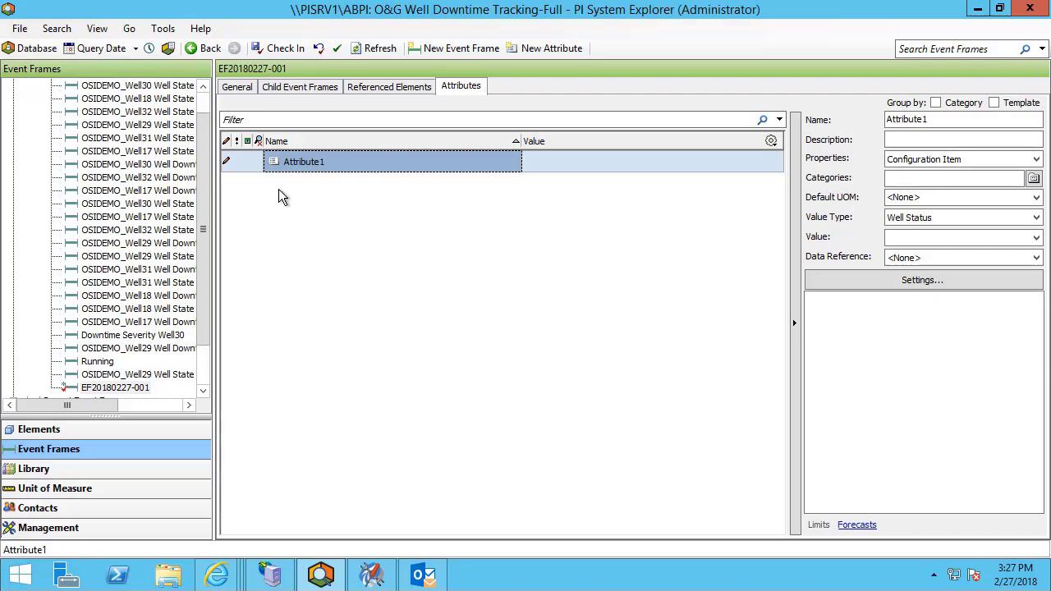
left_click(925, 282)
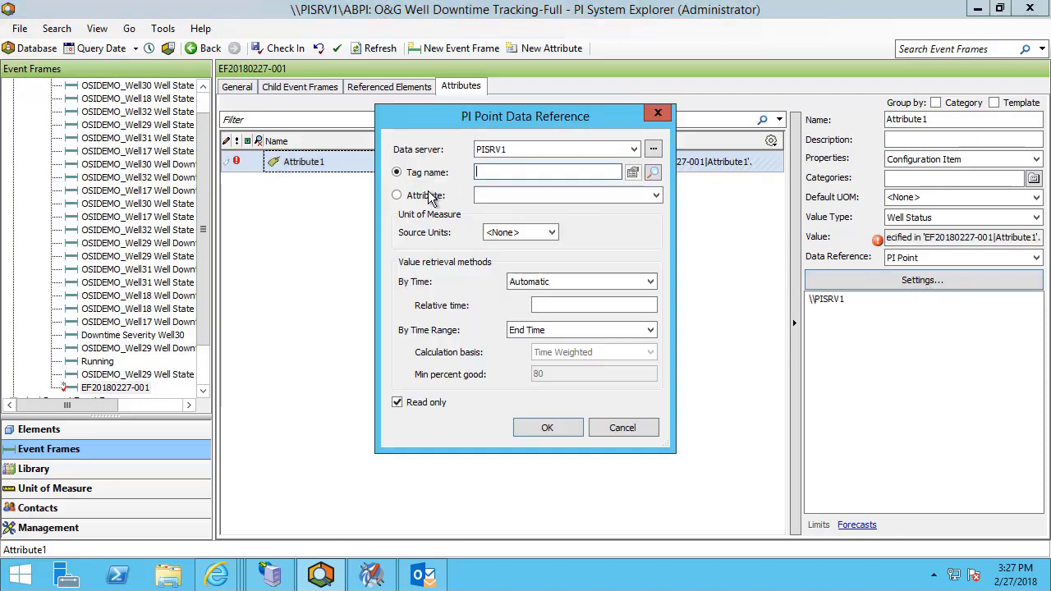
left_click(397, 196)
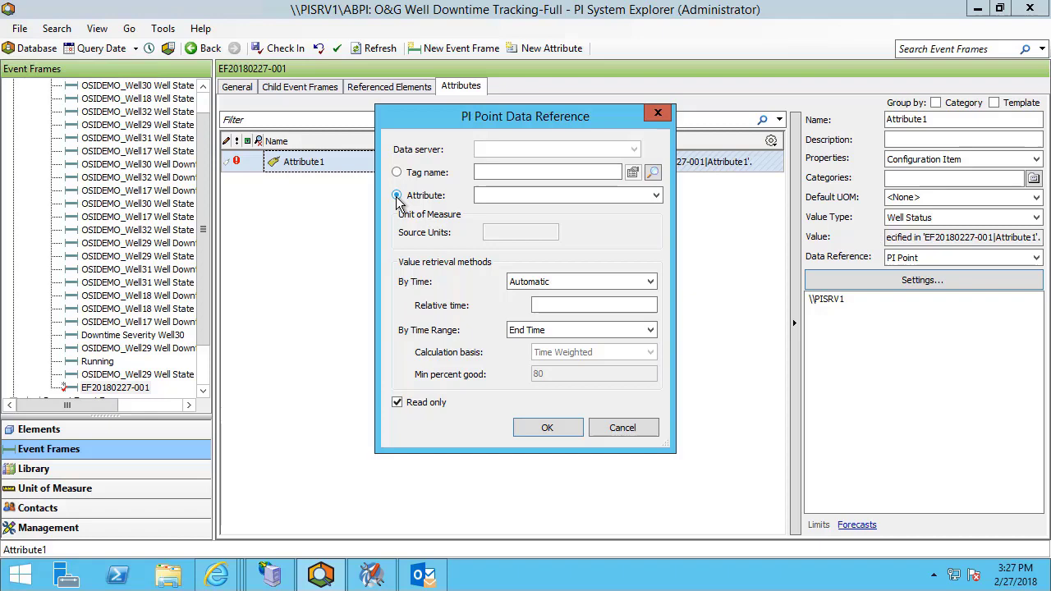
left_click(655, 197)
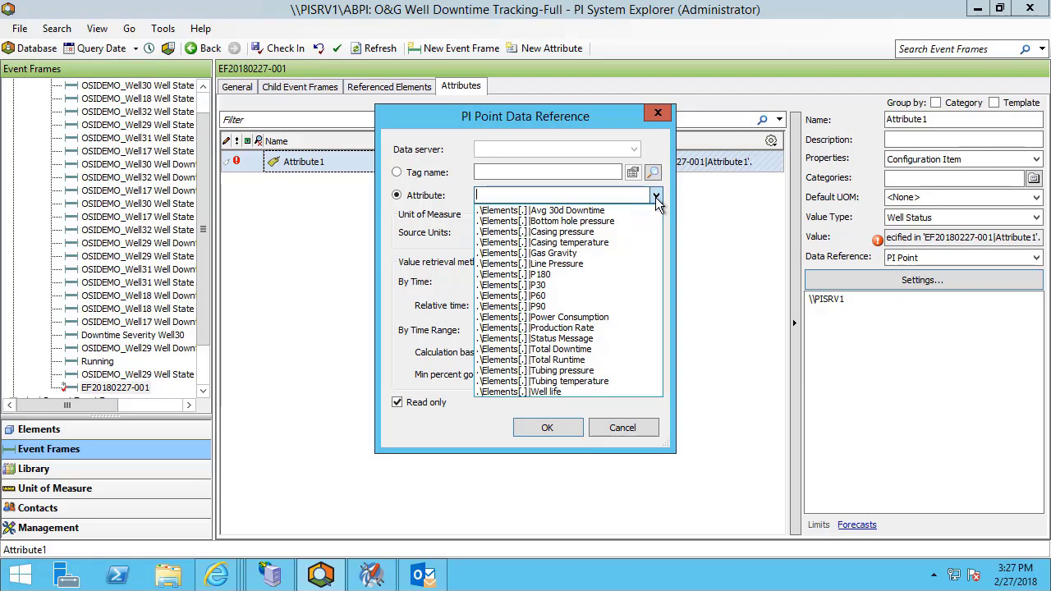
left_click(586, 233)
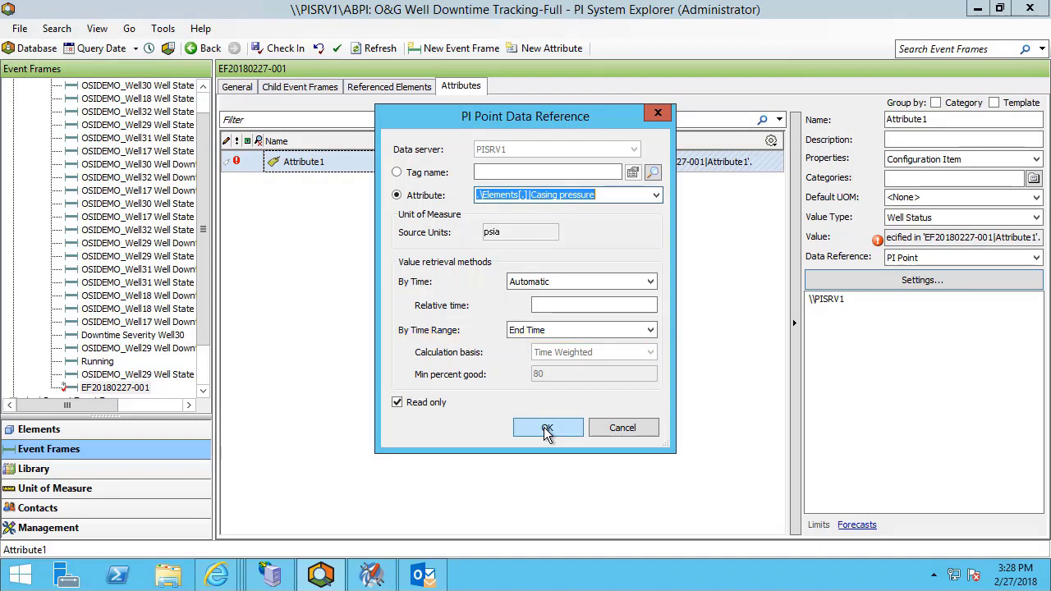
left_click(544, 427)
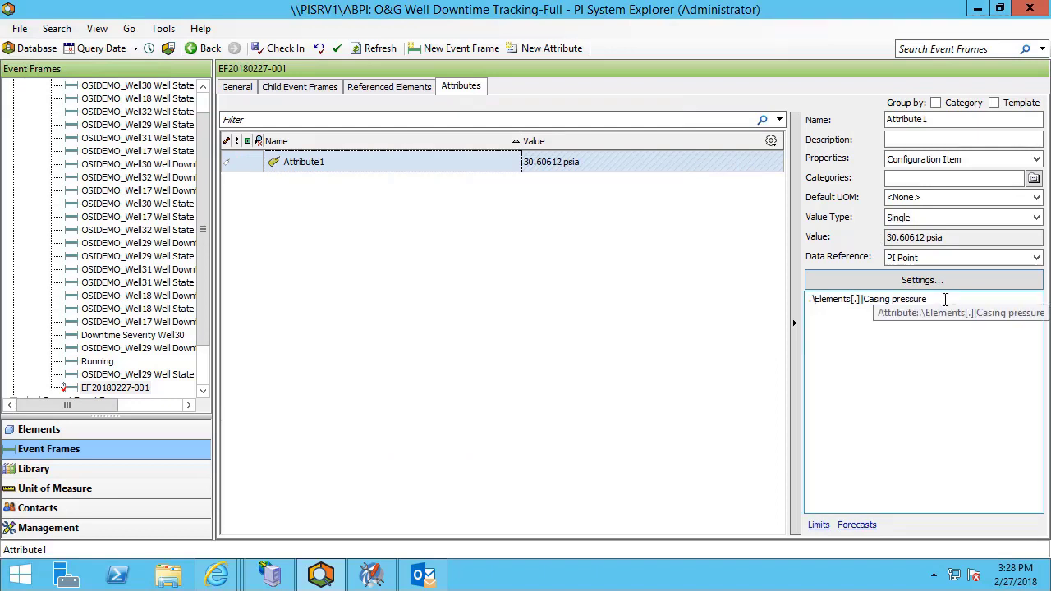
left_click_drag(928, 299, 867, 306)
key("ctrl+c")
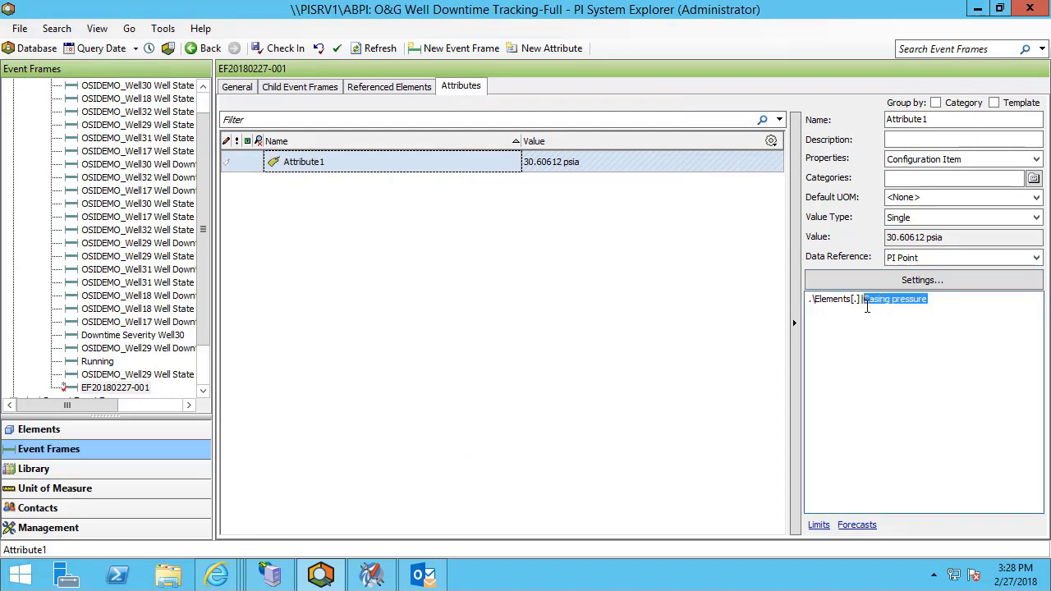
left_click_drag(936, 119, 876, 121)
key("ctrl+v")
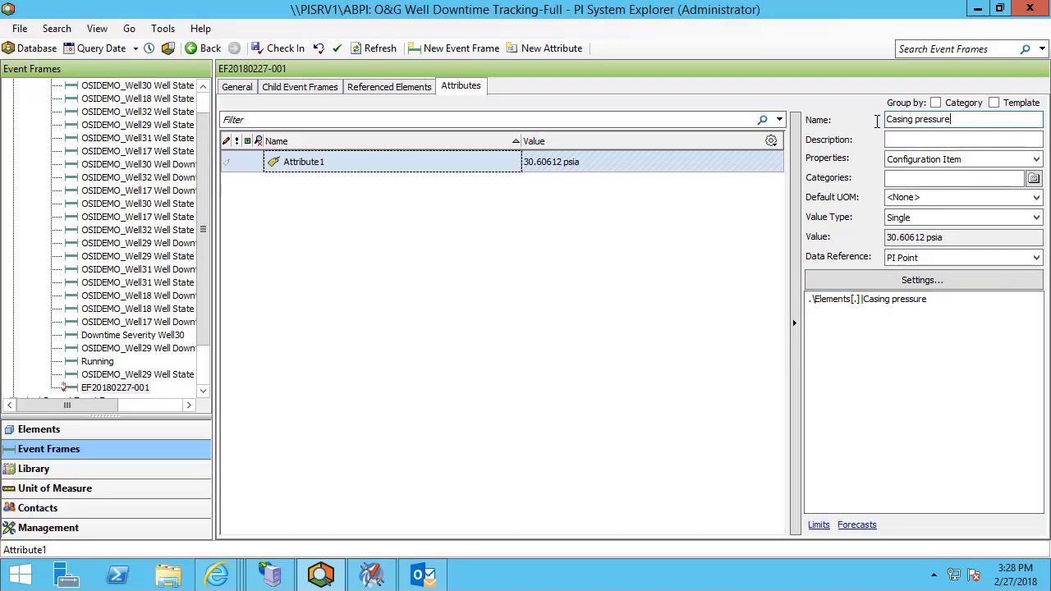
left_click(415, 213)
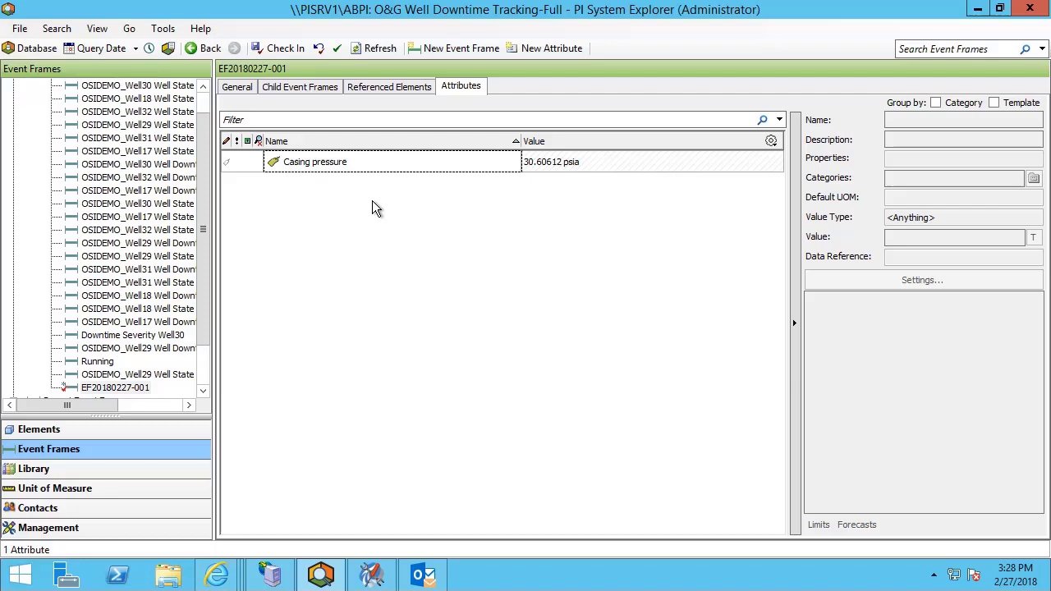
Add a Casing temperature attribute referencing \Elements[.]|Casing temperature, reading about 64.08 °F
right_click(372, 201)
left_click(415, 209)
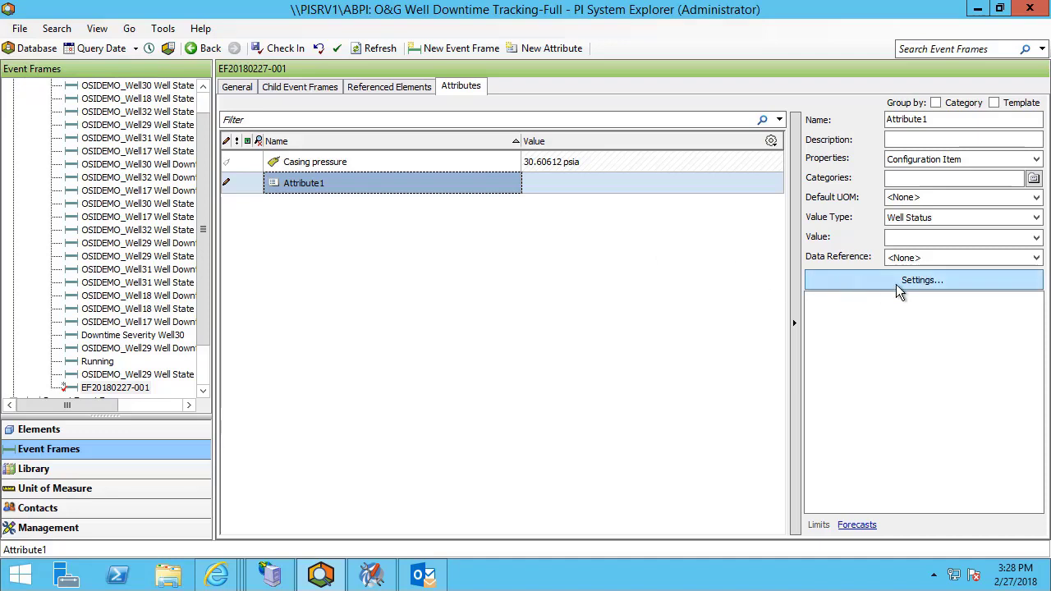
left_click(896, 280)
left_click(443, 197)
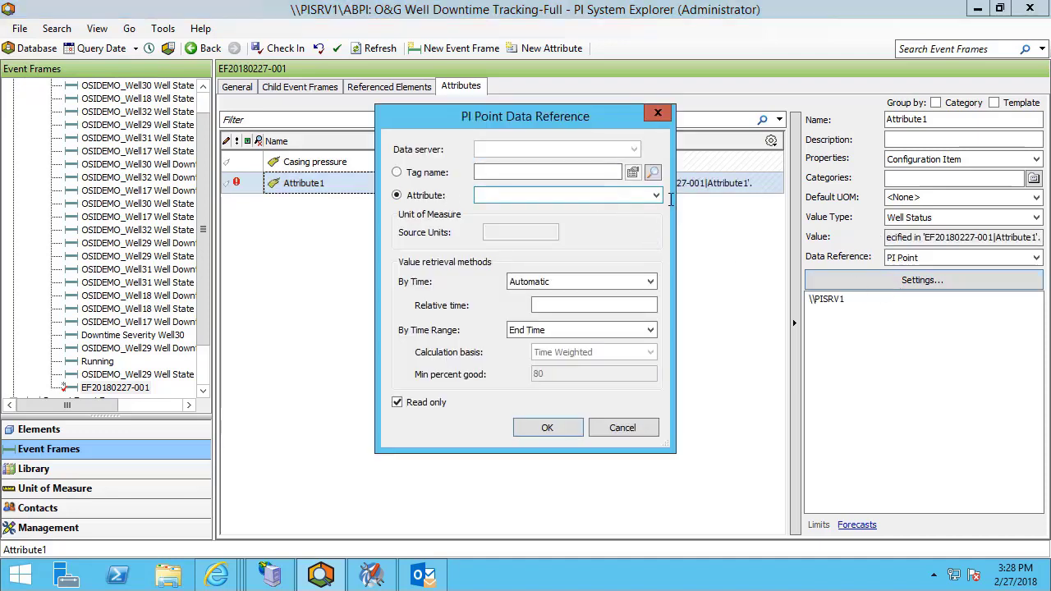
left_click(657, 195)
left_click(597, 253)
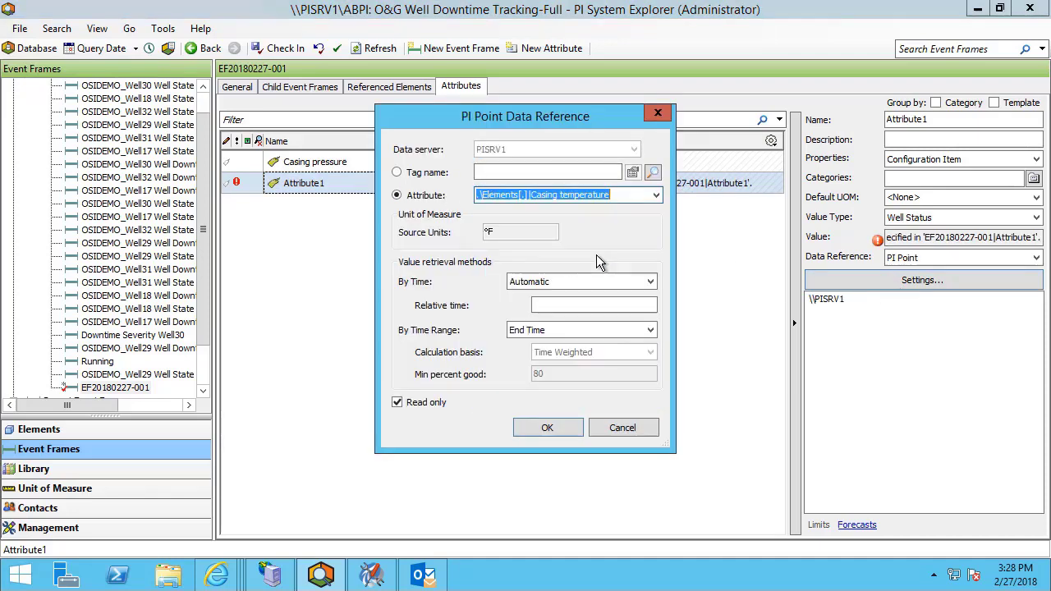
left_click(542, 428)
left_click_drag(952, 302, 864, 304)
key("ctrl+c")
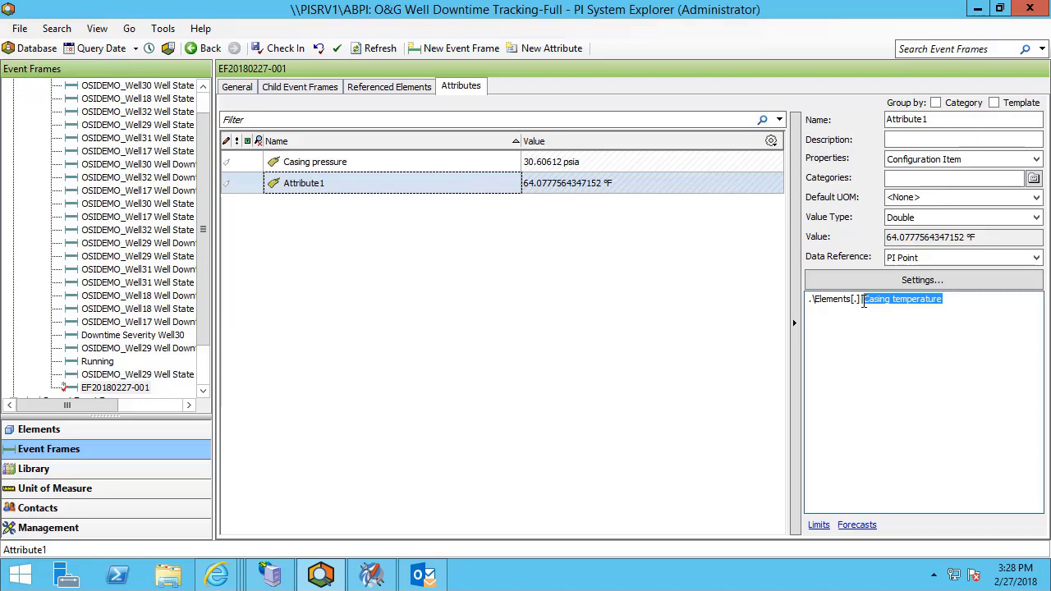
left_click_drag(948, 121, 862, 127)
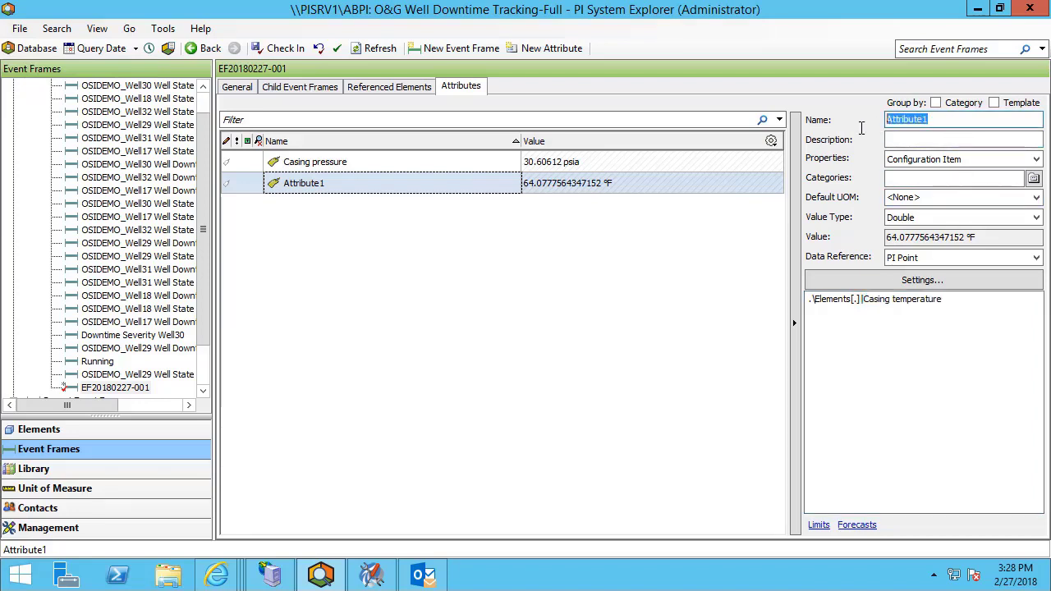
key("ctrl+v")
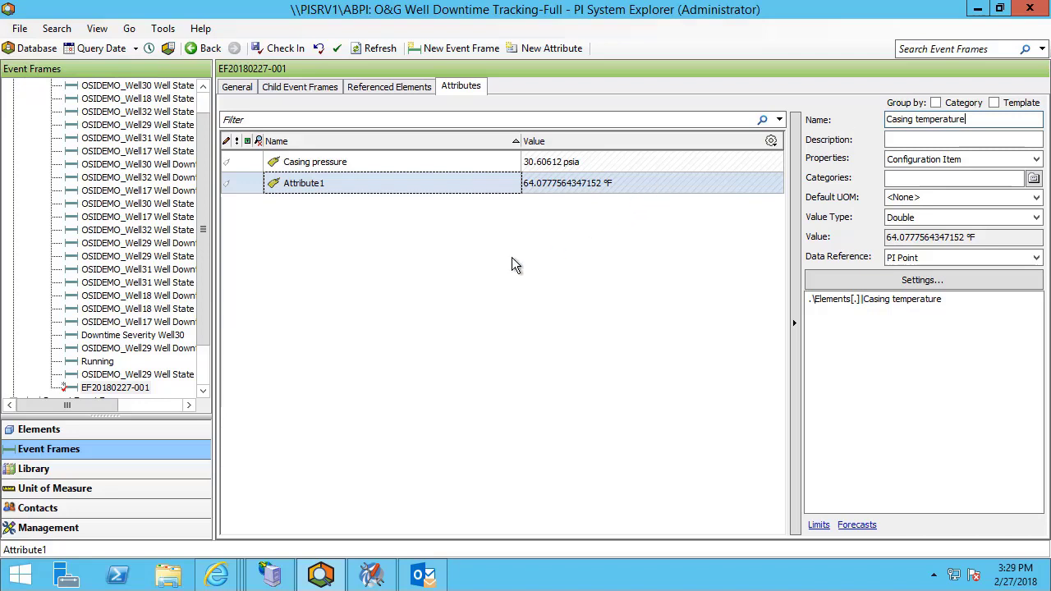
left_click(434, 258)
Add a PI Point attribute referencing the element's Status Message at the event start time
right_click(353, 233)
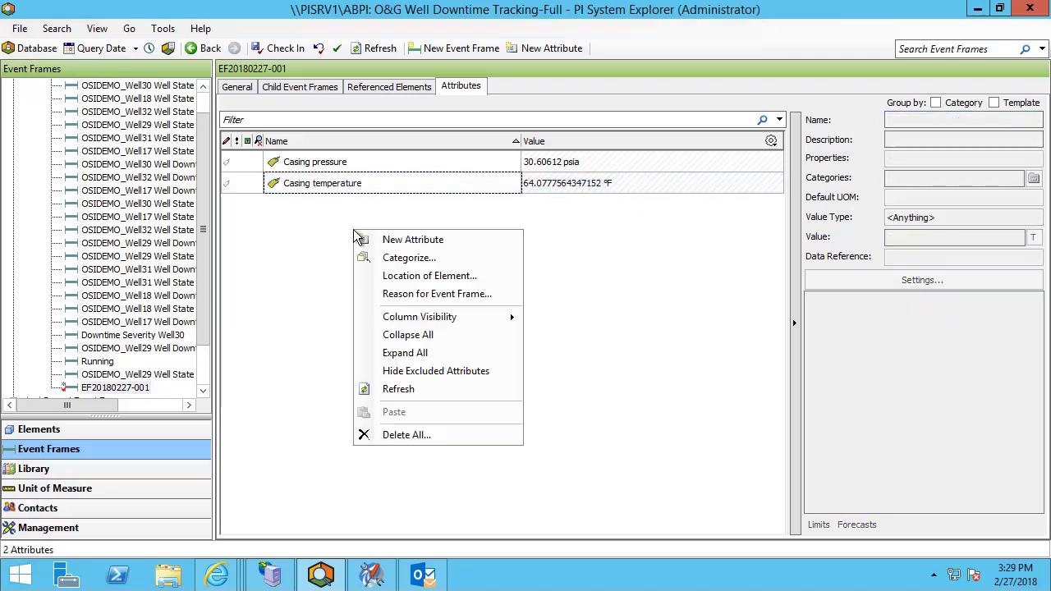
left_click(405, 241)
left_click(948, 261)
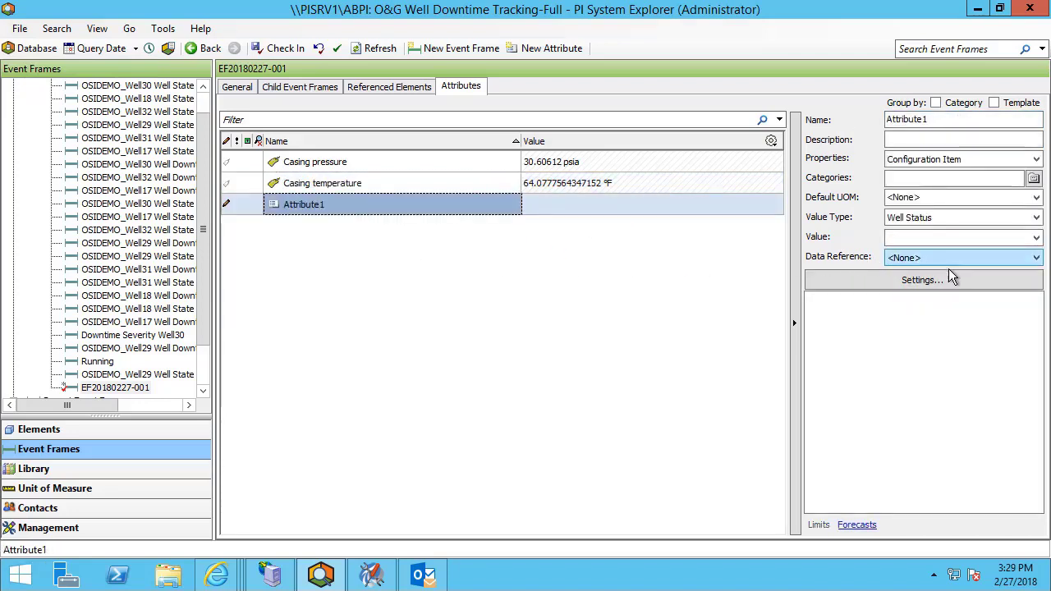
left_click(951, 283)
left_click(951, 283)
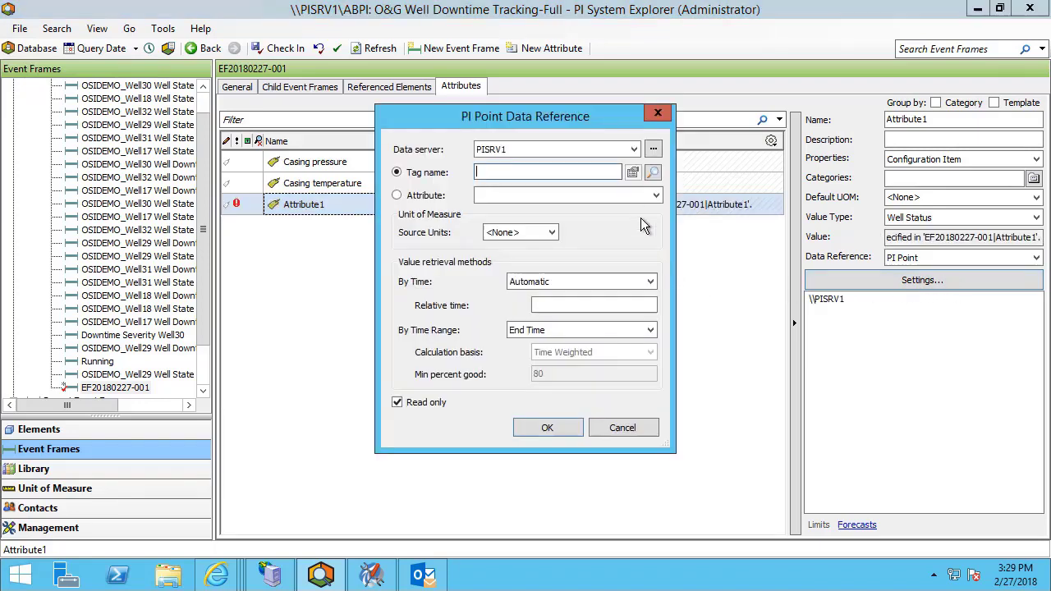
left_click(398, 195)
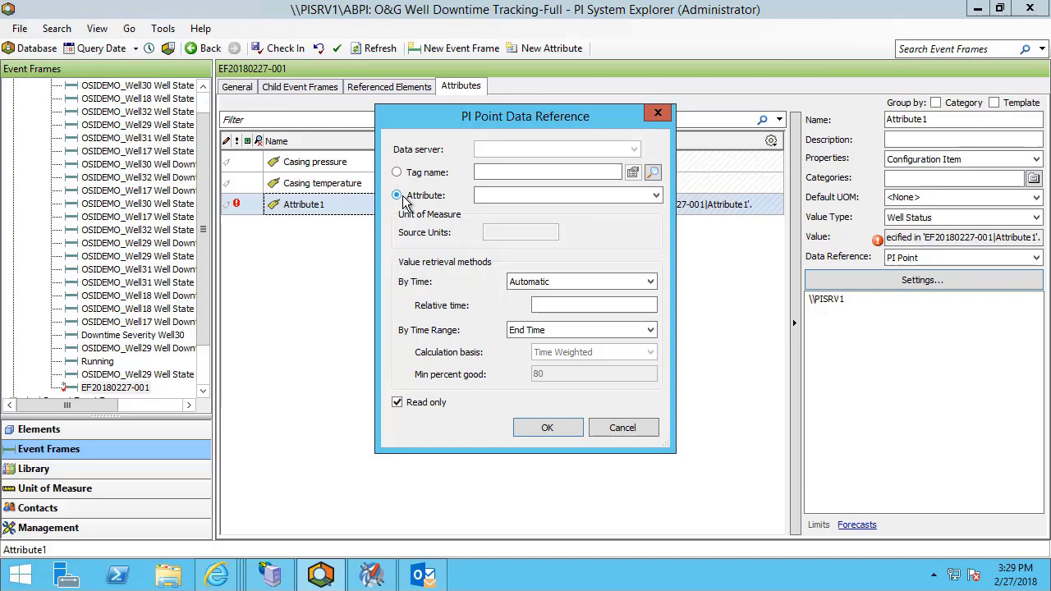
left_click(656, 194)
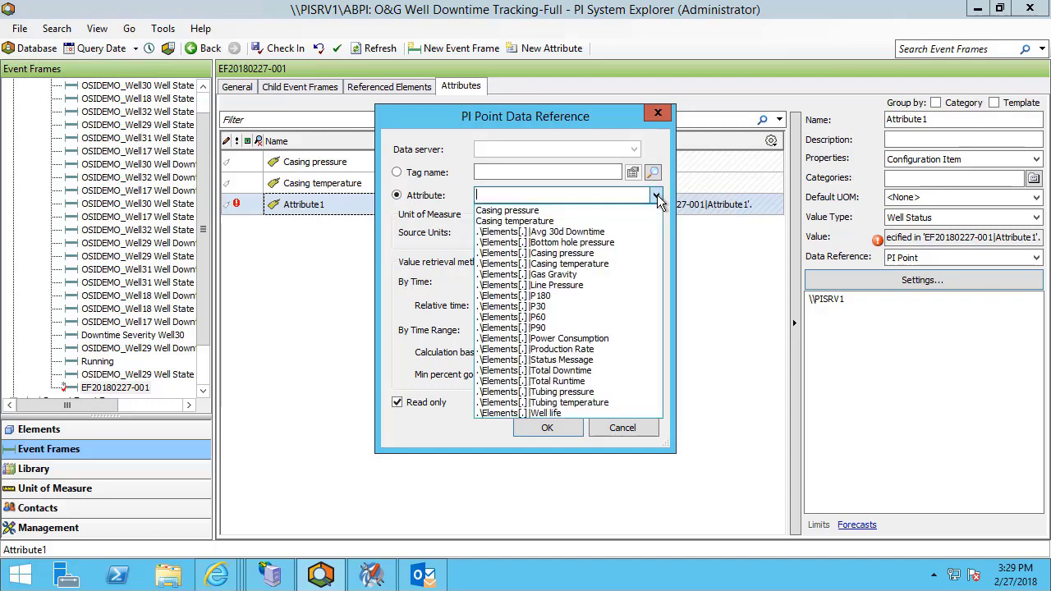
left_click(597, 359)
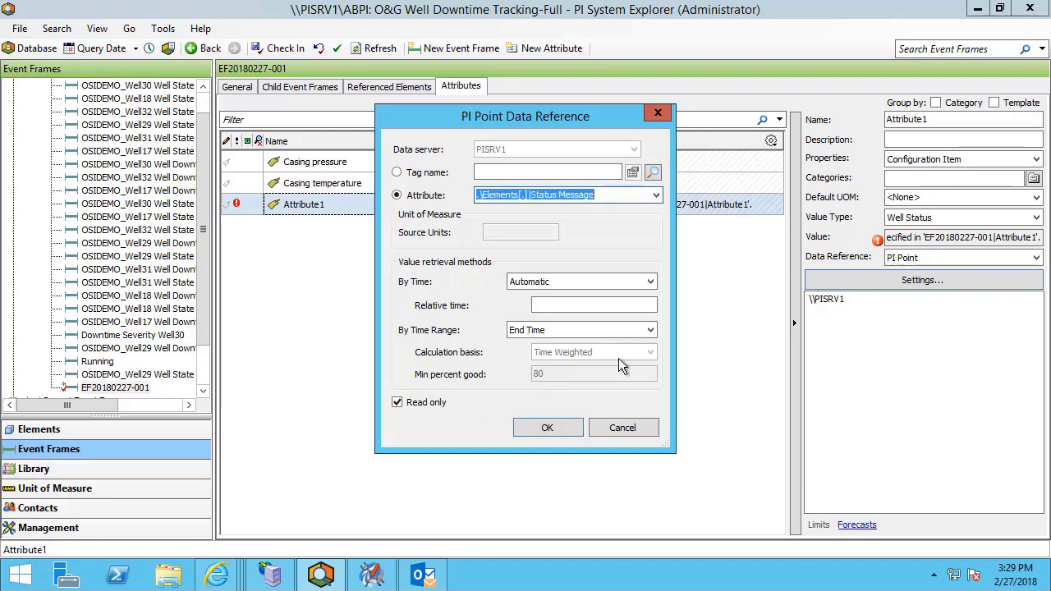
left_click(651, 331)
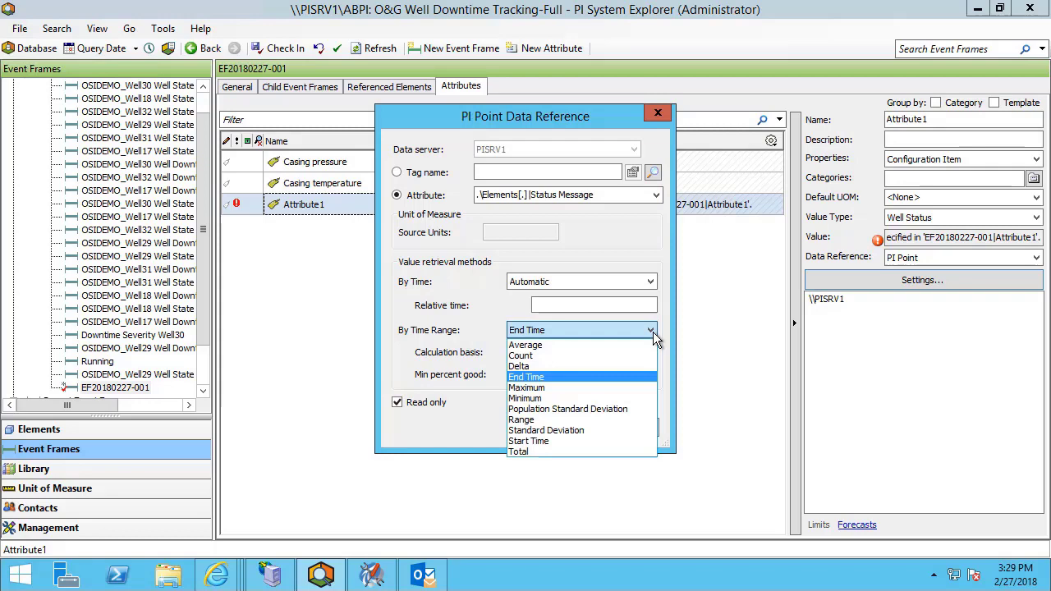
left_click(555, 443)
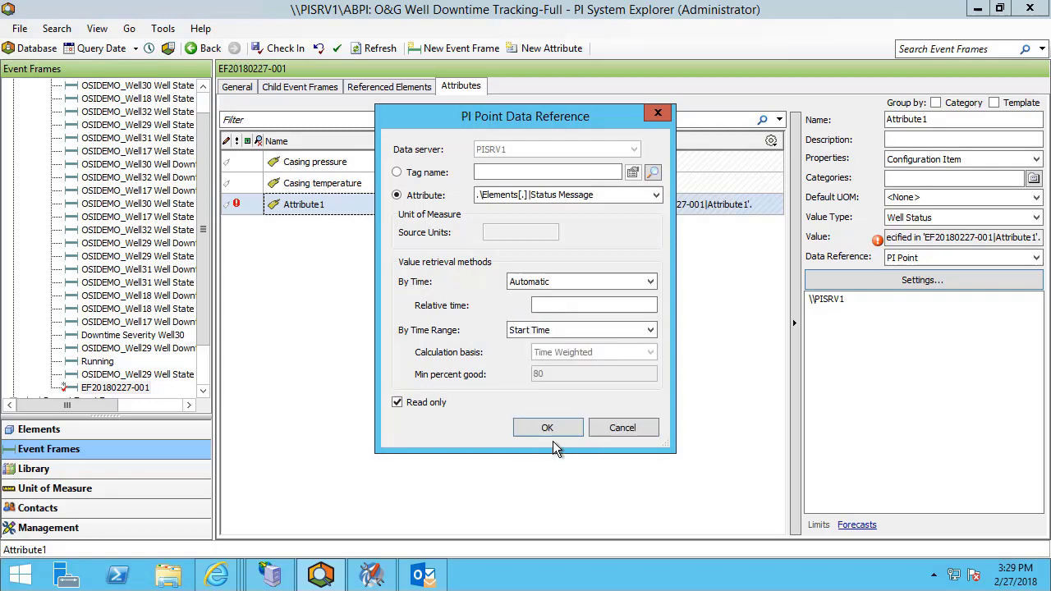
left_click(549, 429)
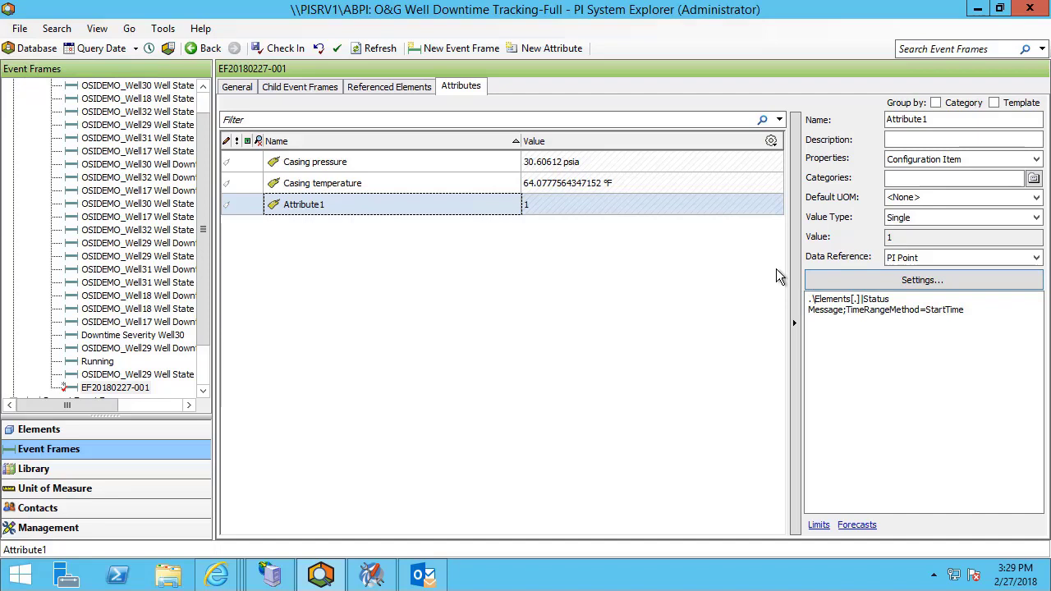
Give the new attribute value type Well Status and name it Status Message
left_click(1036, 217)
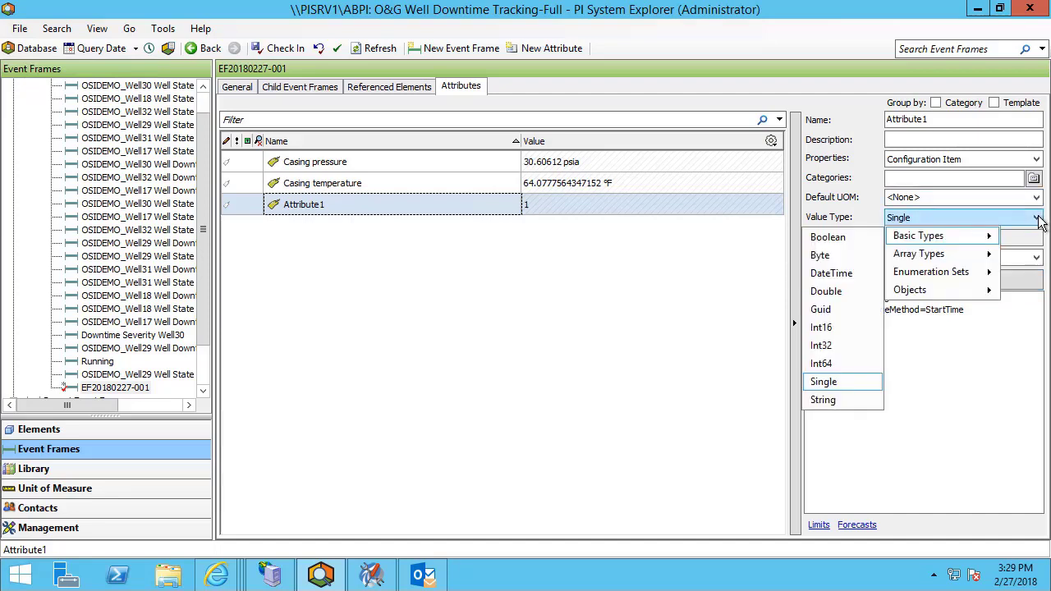
mouse_move(931, 272)
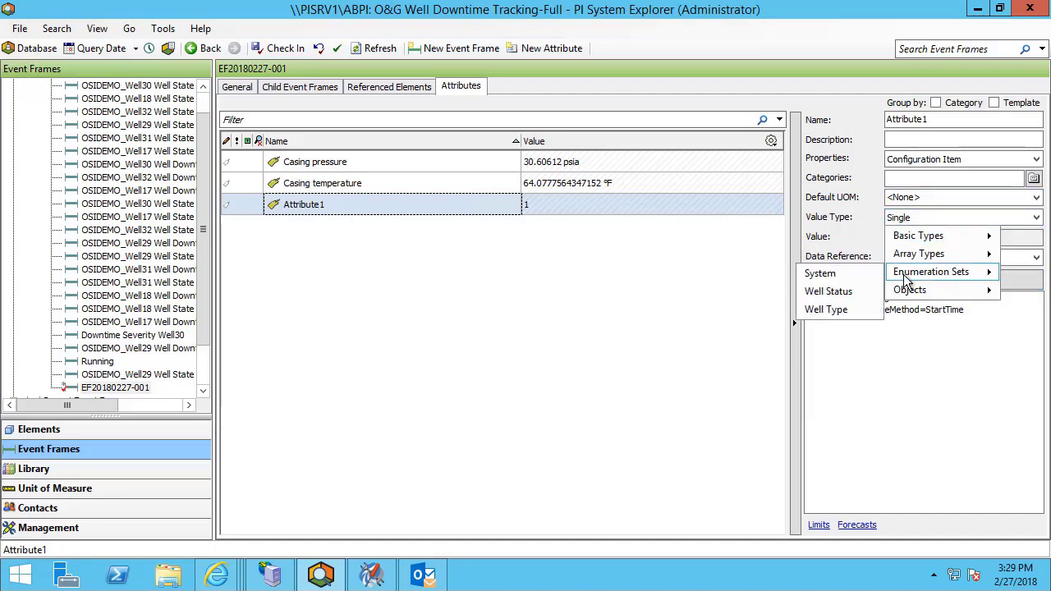
left_click(828, 294)
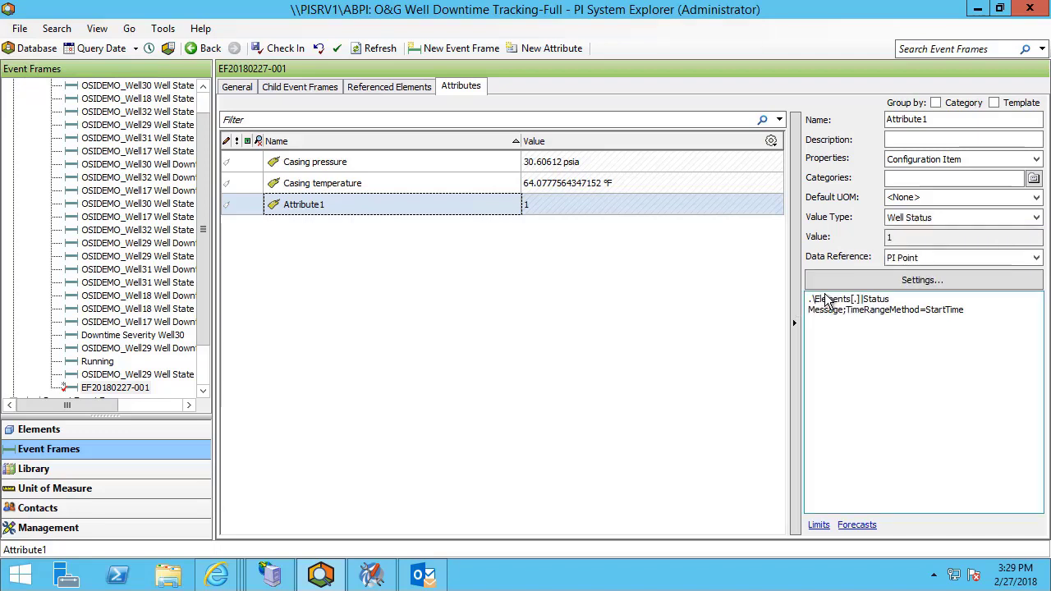
left_click(702, 304)
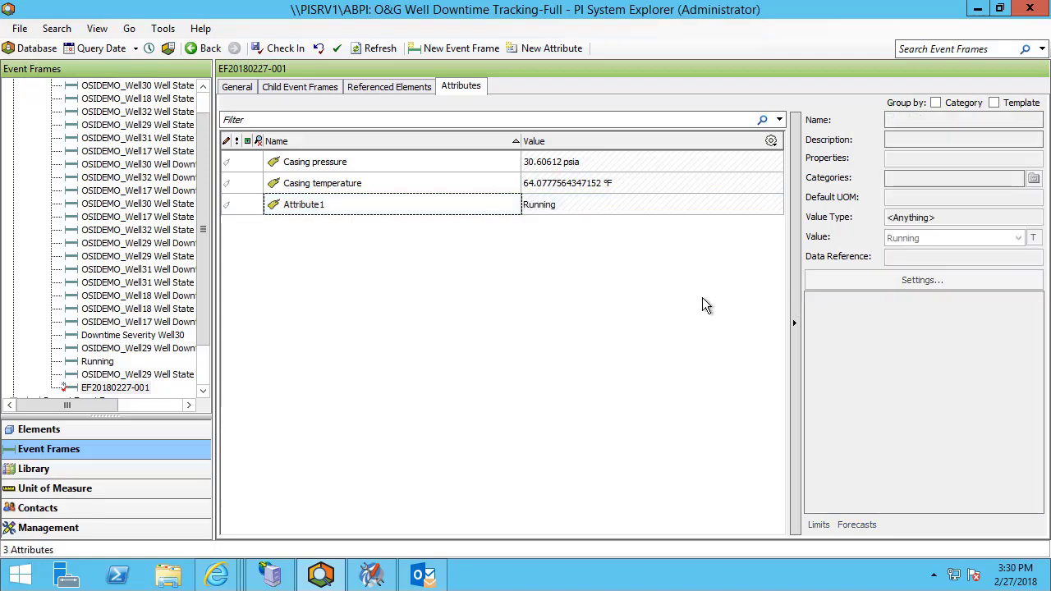
left_click(482, 213)
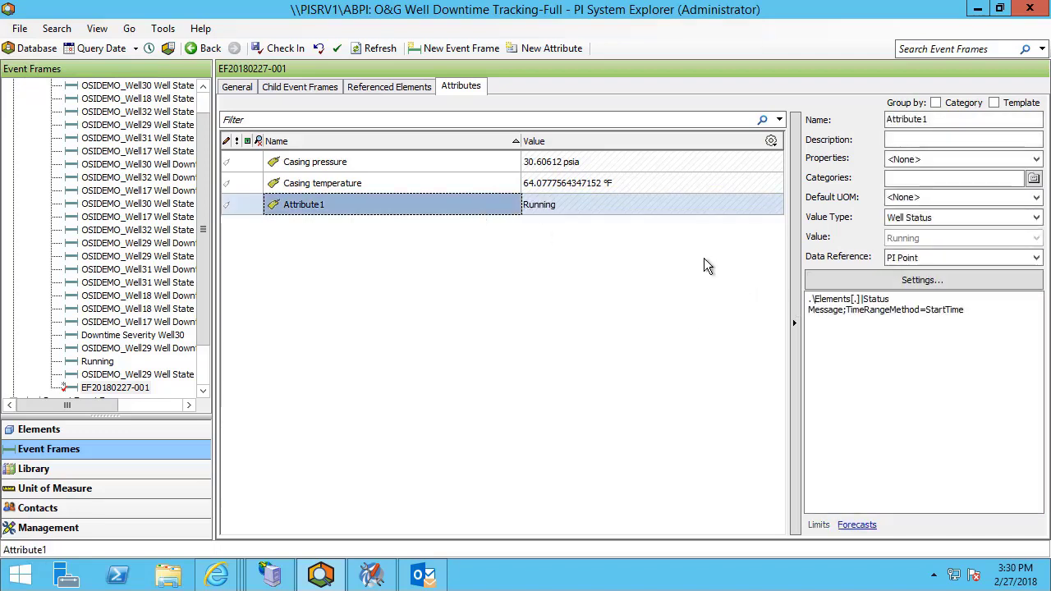
left_click(843, 305)
left_click_drag(843, 309, 865, 299)
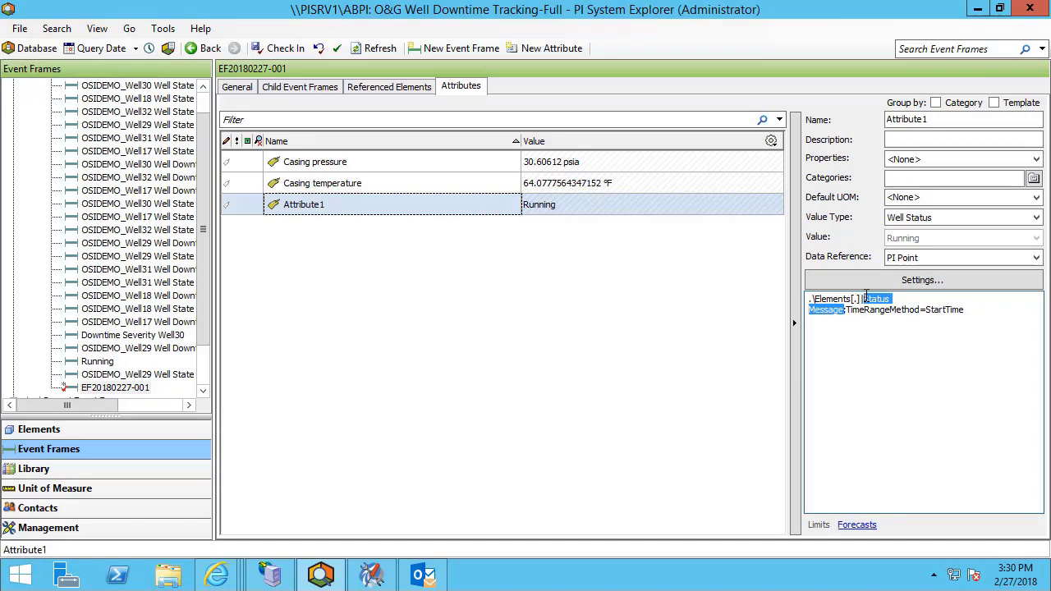
key("ctrl+c")
double_click(953, 119)
key("ctrl+v")
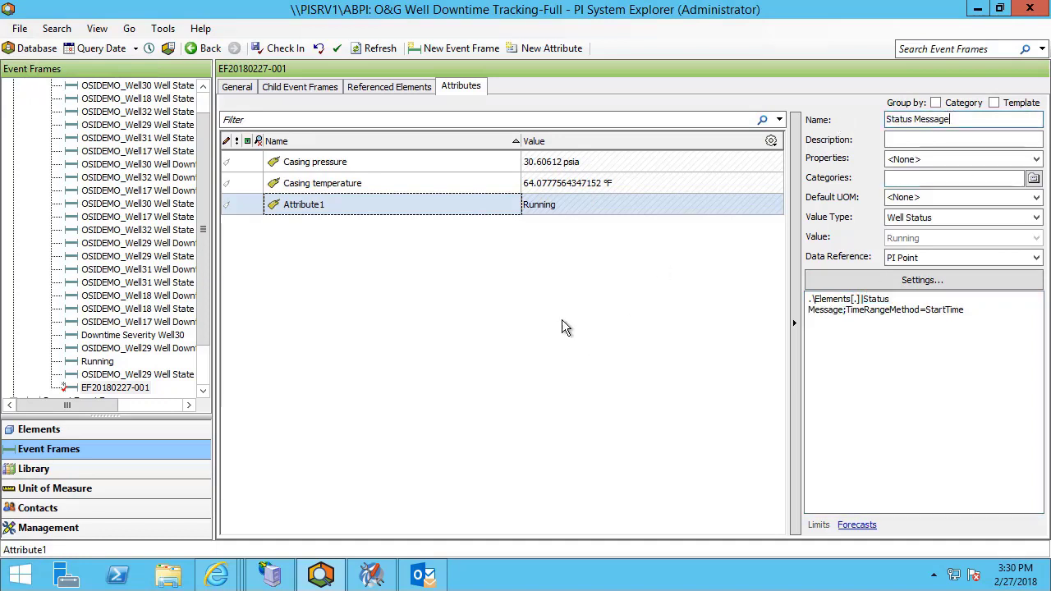
left_click(562, 322)
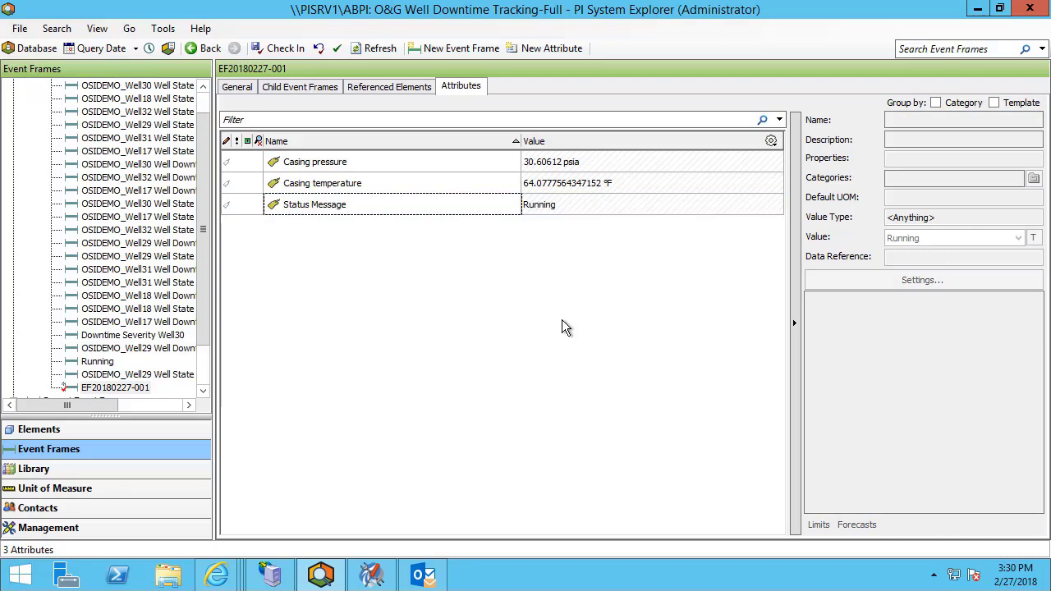
Change Casing pressure's value type from Single to Double and refresh with F5
left_click(556, 184)
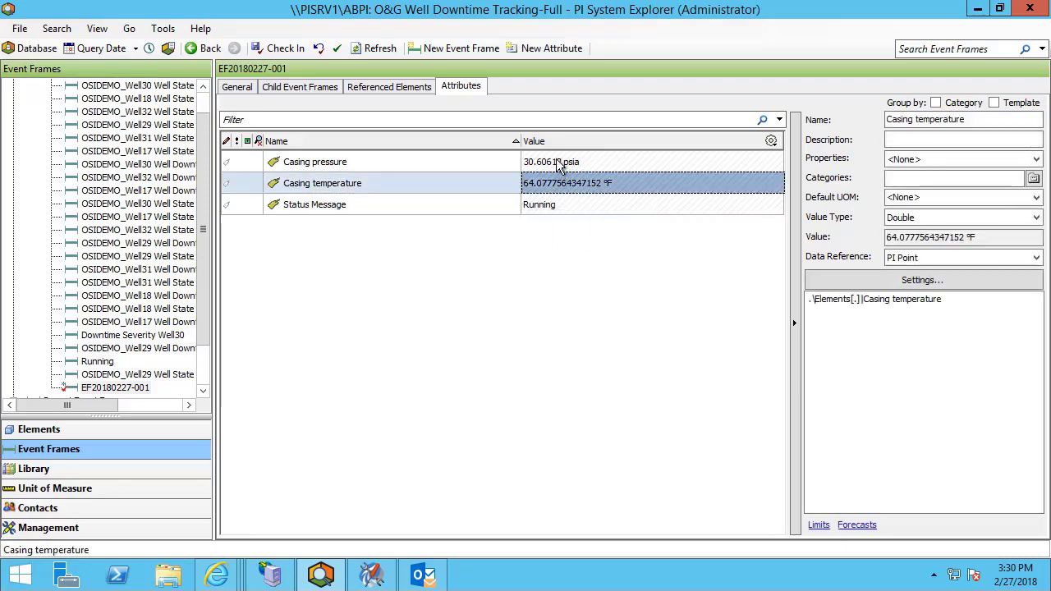
left_click(559, 164)
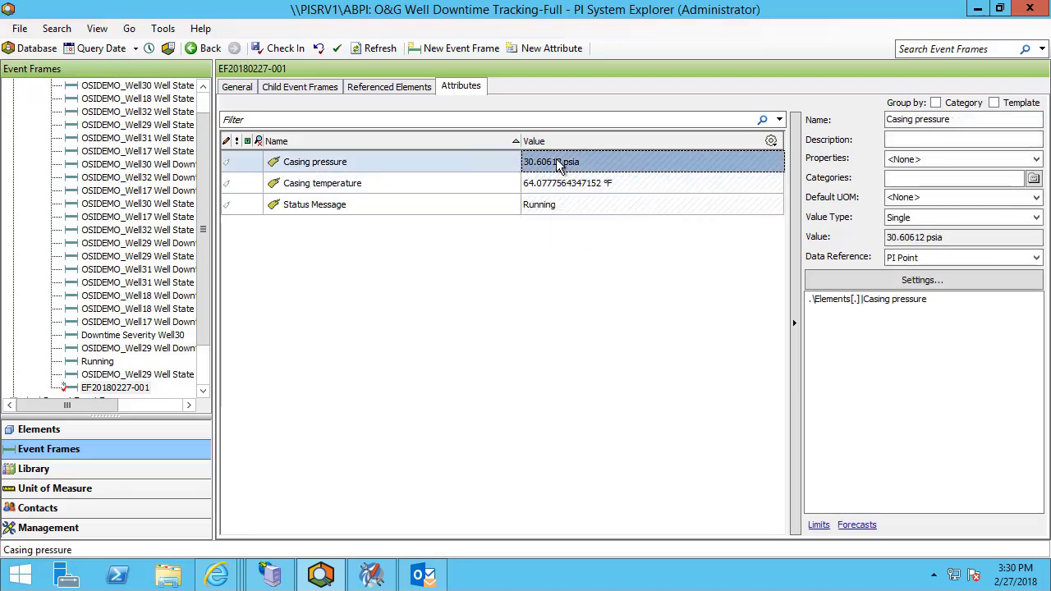
left_click(1037, 220)
left_click(830, 292)
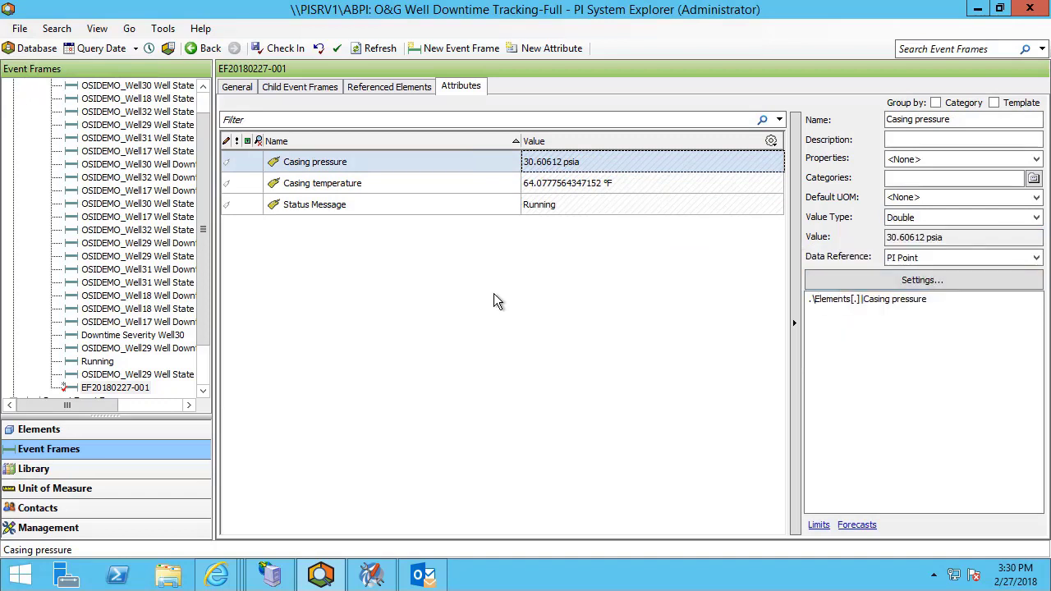
key("F5")
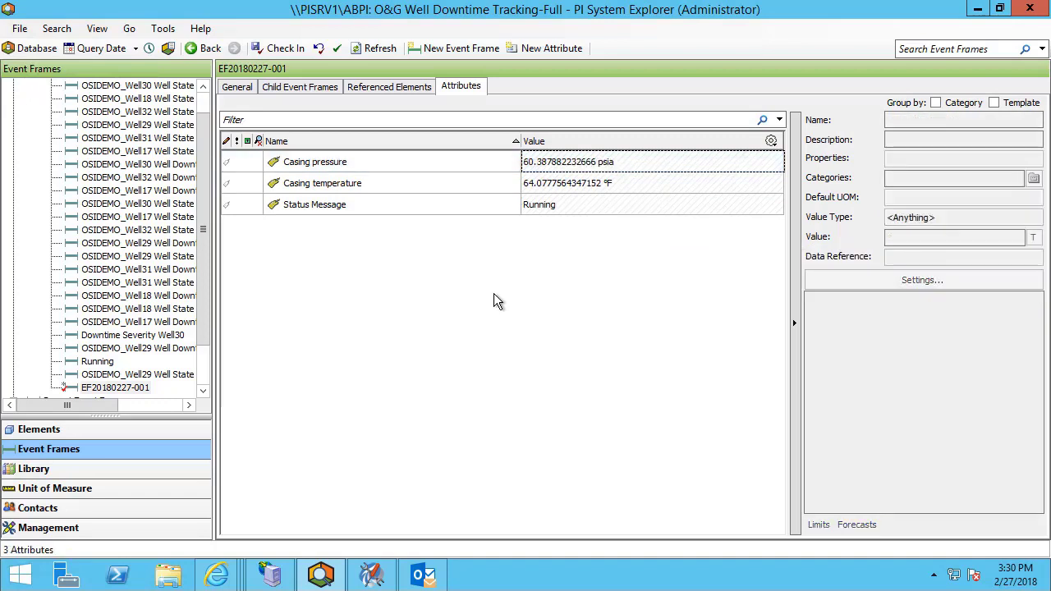
Change the event frame's name to 'Well29 Downtime Severity Faulted <Start Time>'
left_click(234, 87)
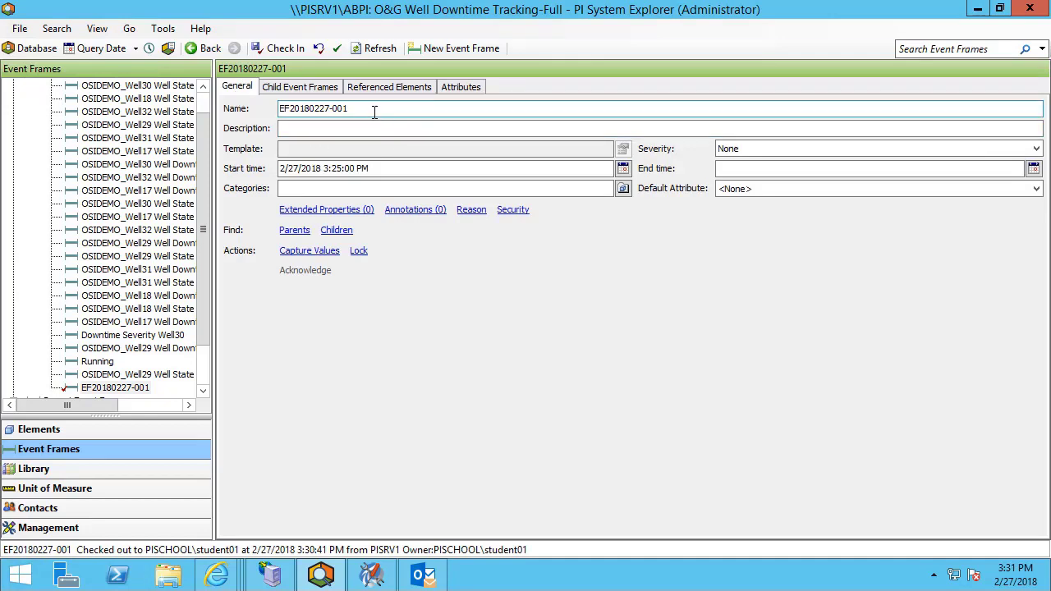
left_click_drag(373, 111, 250, 117)
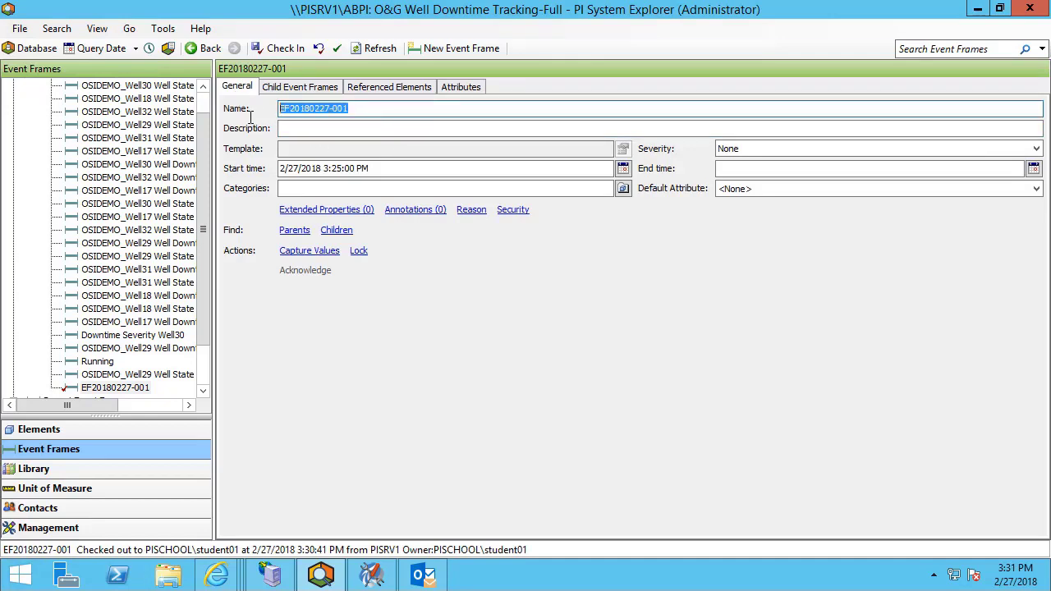
type("Well28")
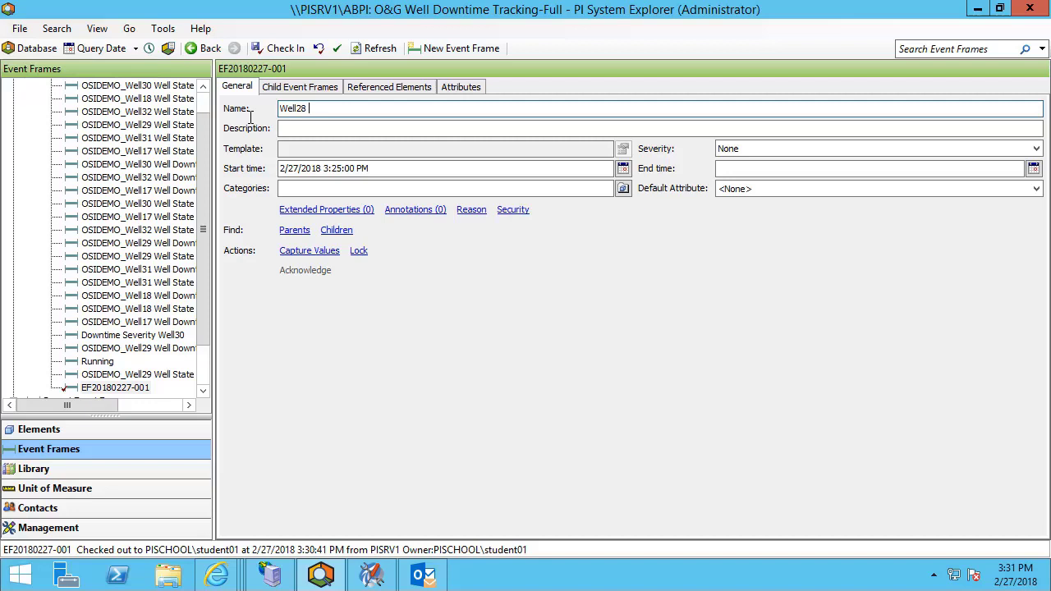
key("BackSpace")
key("BackSpace")
type("9 ")
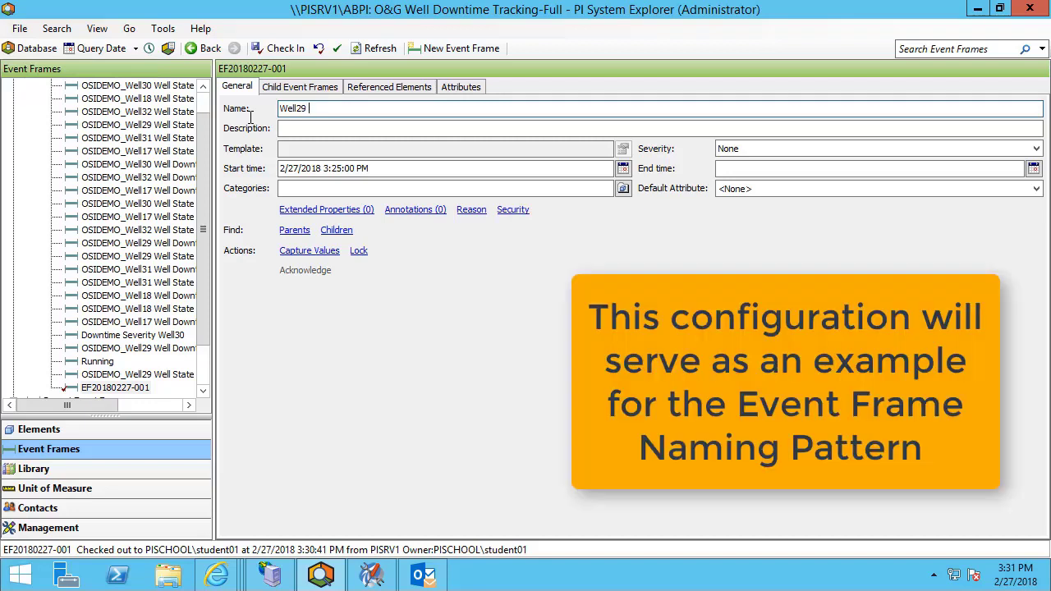
type("Dow")
type("ntimeSeverity")
key("Left")
key("Left")
key("End")
type("F")
type("aulted")
type("<Start ")
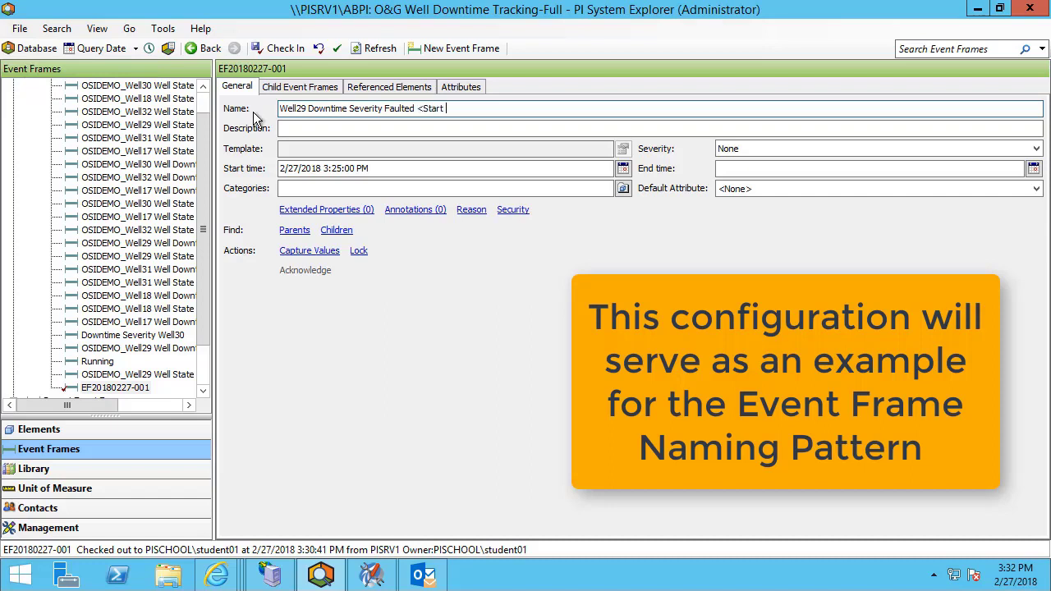
type("Time>")
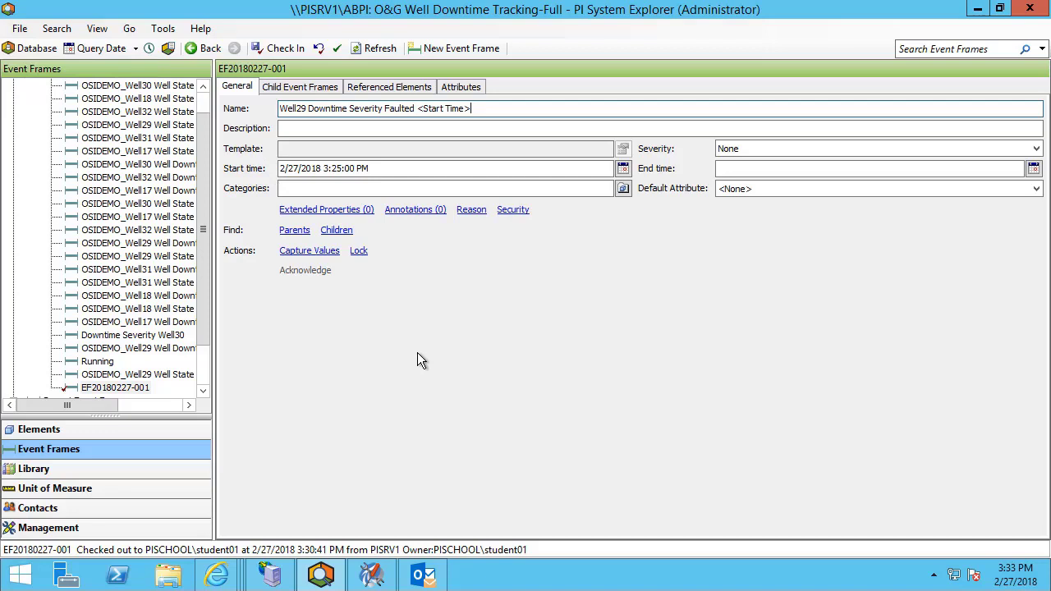
left_click(337, 128)
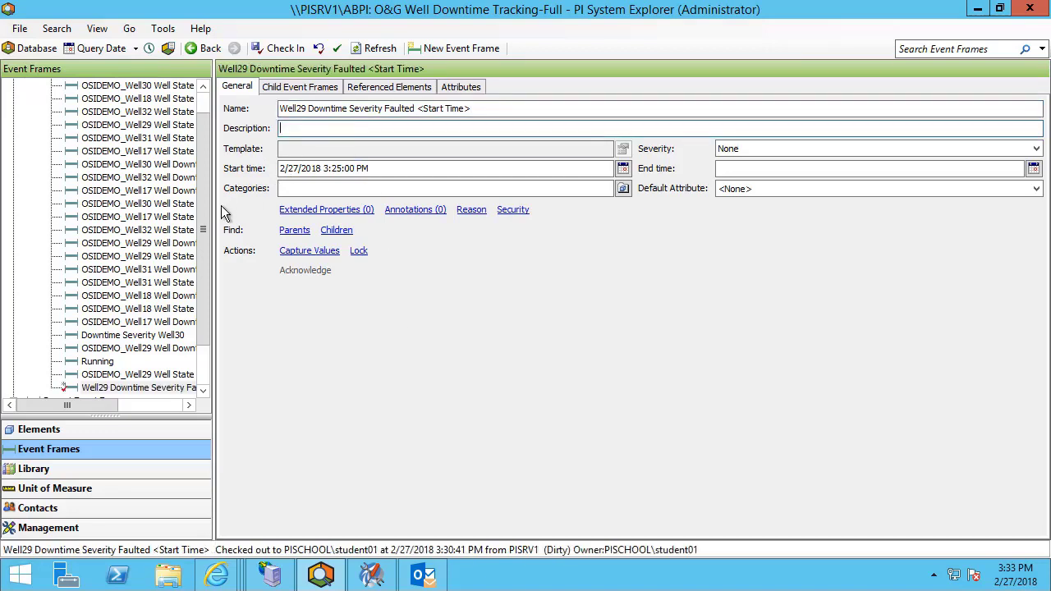
Convert the Well29 Downtime Severity Faulted event frame to a template, accepting the attribute conversion
scroll(206, 229, "down", 2)
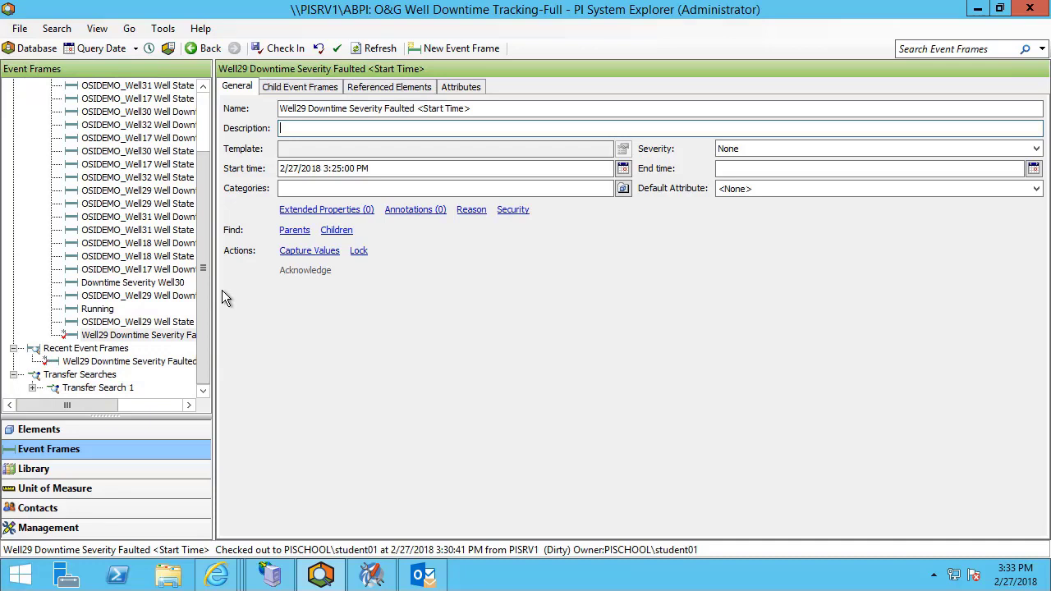
left_click(108, 334)
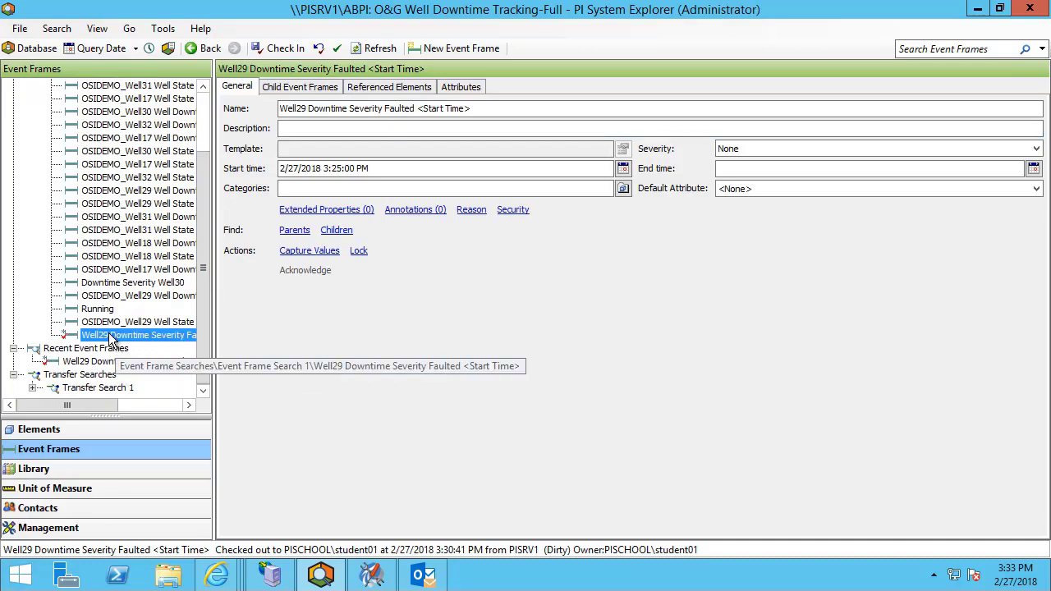
right_click(108, 334)
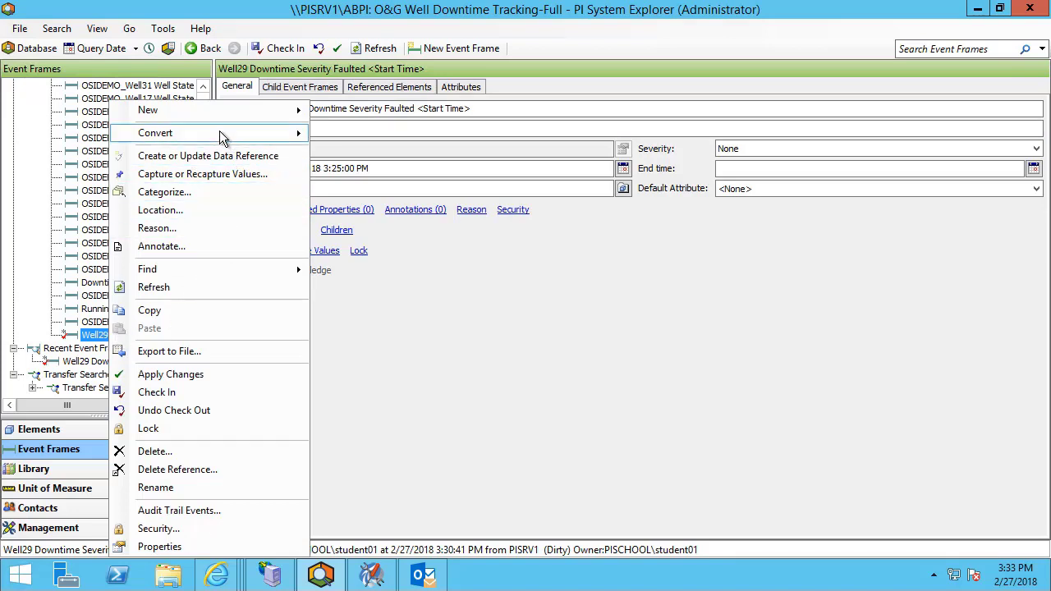
mouse_move(155, 133)
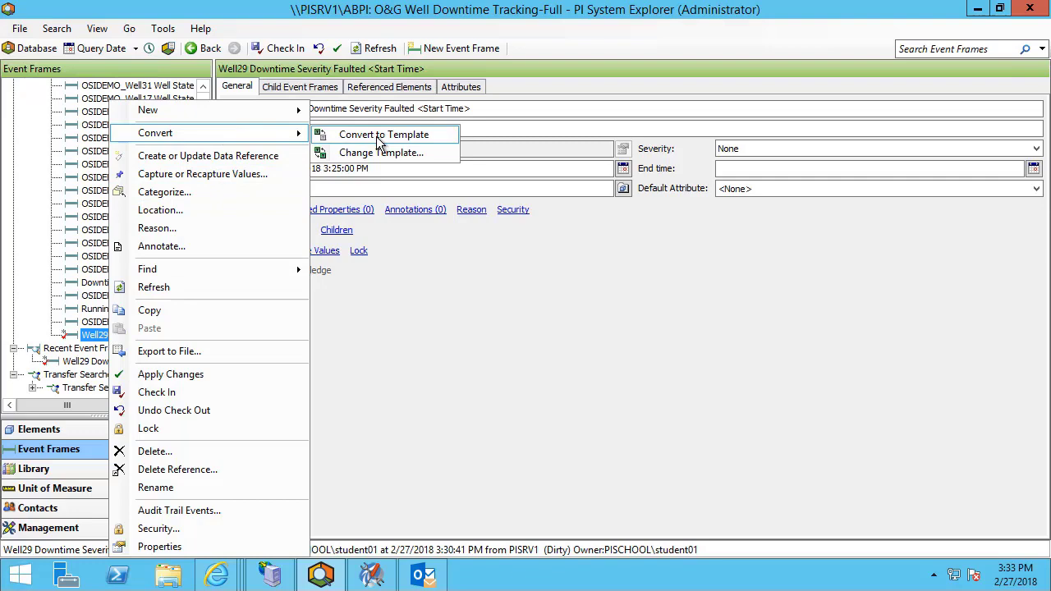
left_click(376, 137)
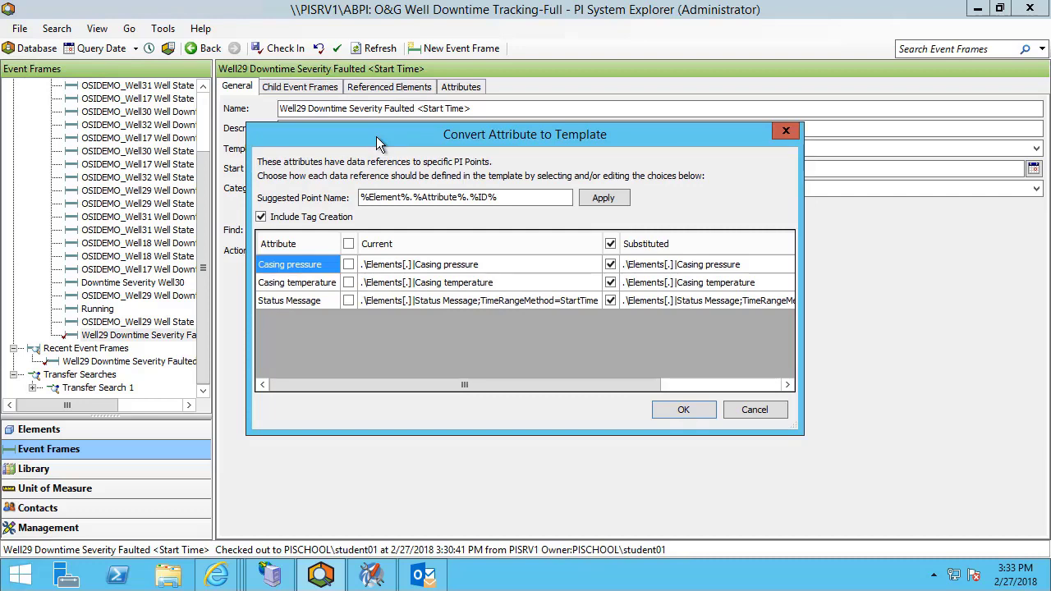
left_click(684, 412)
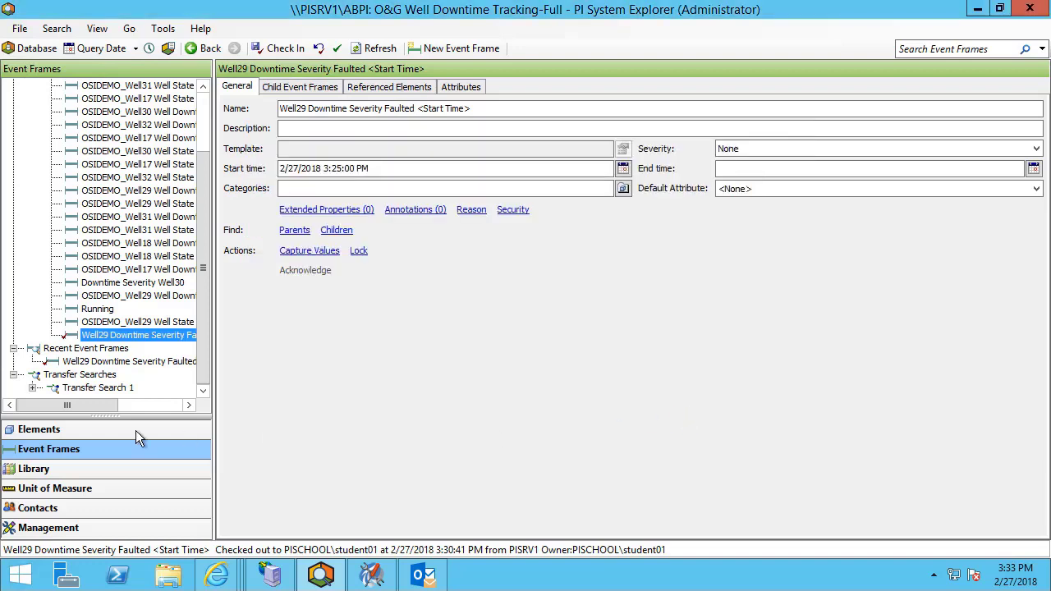
Copy the new template's full name into its Description in the Event Frame Templates library
left_click(49, 474)
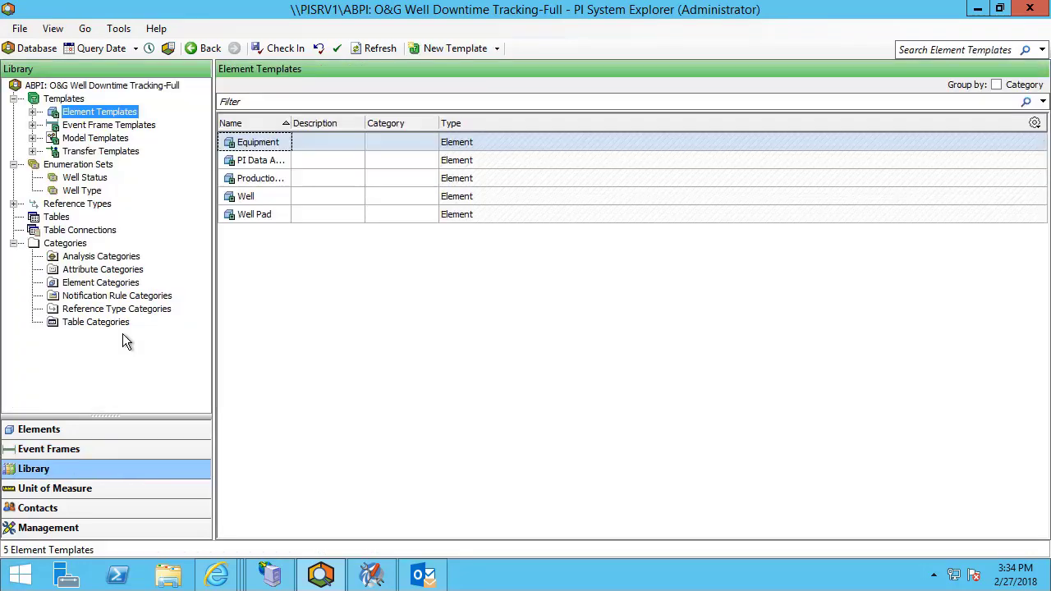
left_click(33, 126)
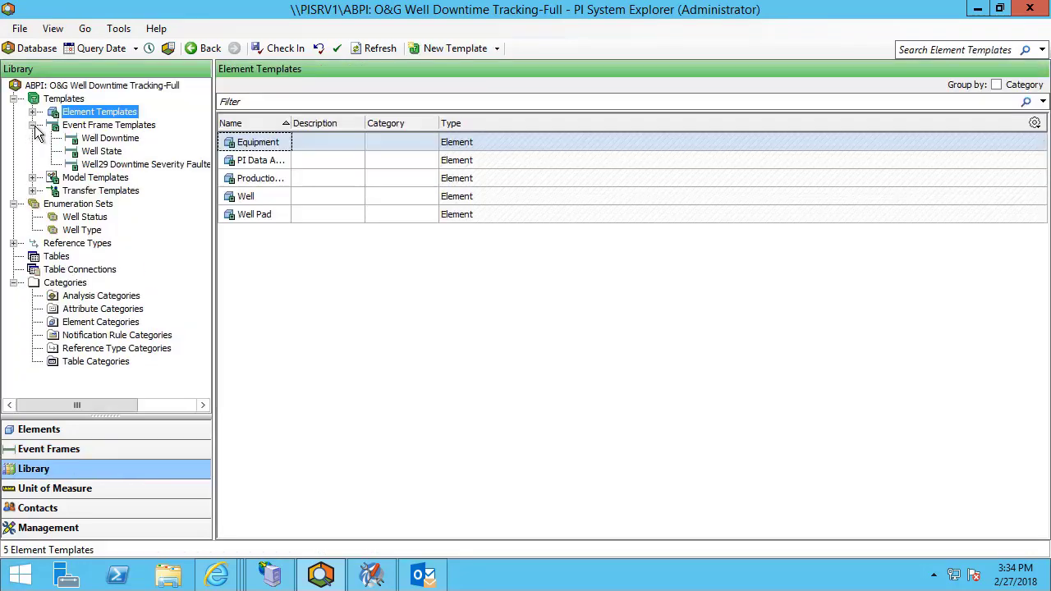
left_click(117, 166)
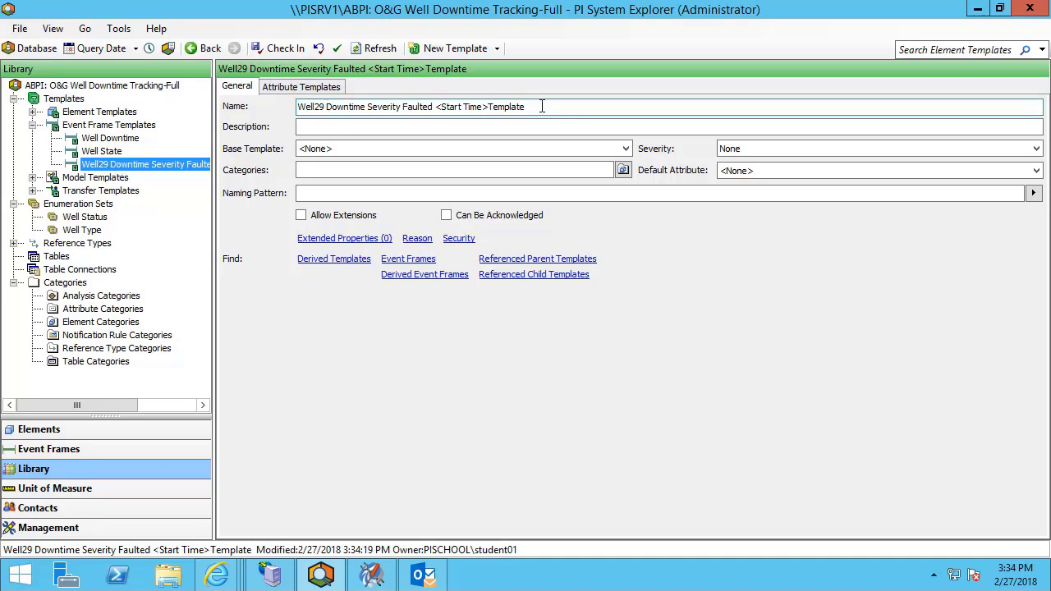
left_click_drag(542, 106, 277, 126)
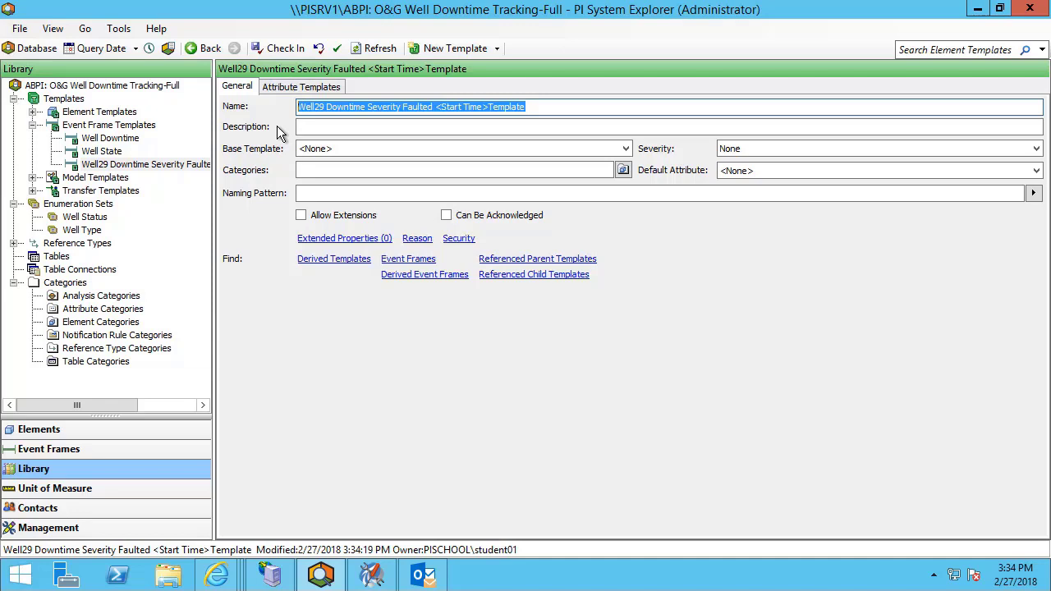
key("ctrl+c")
left_click(312, 130)
key("ctrl+v")
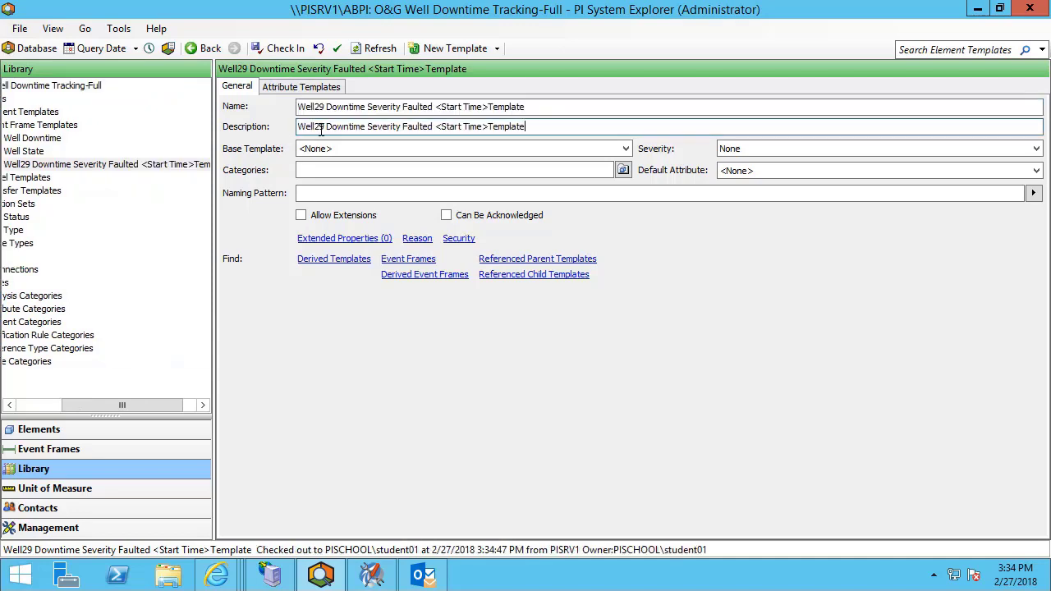
Trim the template name down to 'Downtime Severity'
left_click(529, 105)
left_click_drag(525, 107, 403, 106)
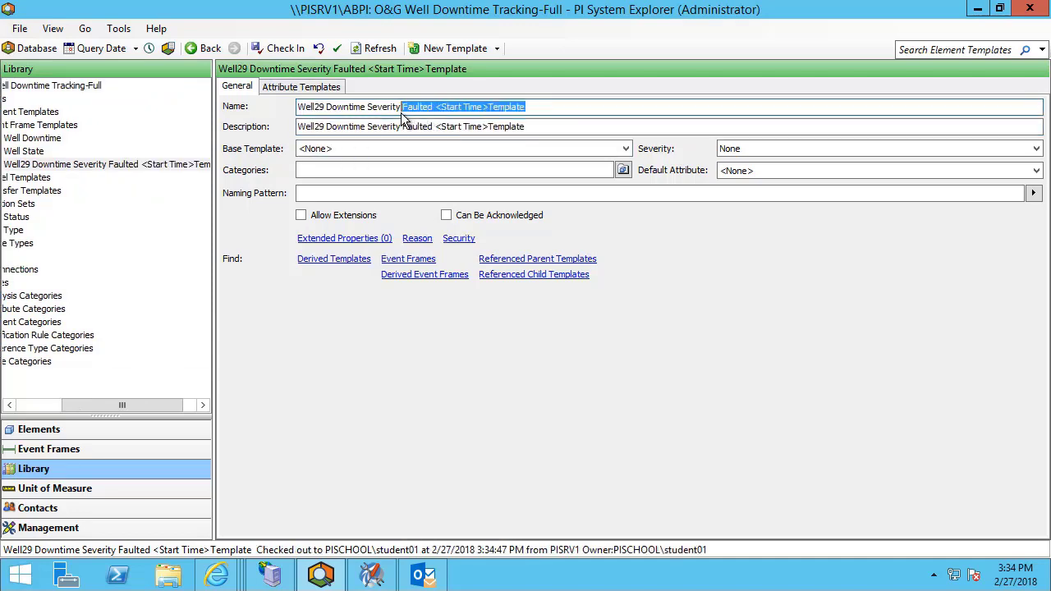
key("BackSpace")
left_click_drag(326, 107, 297, 107)
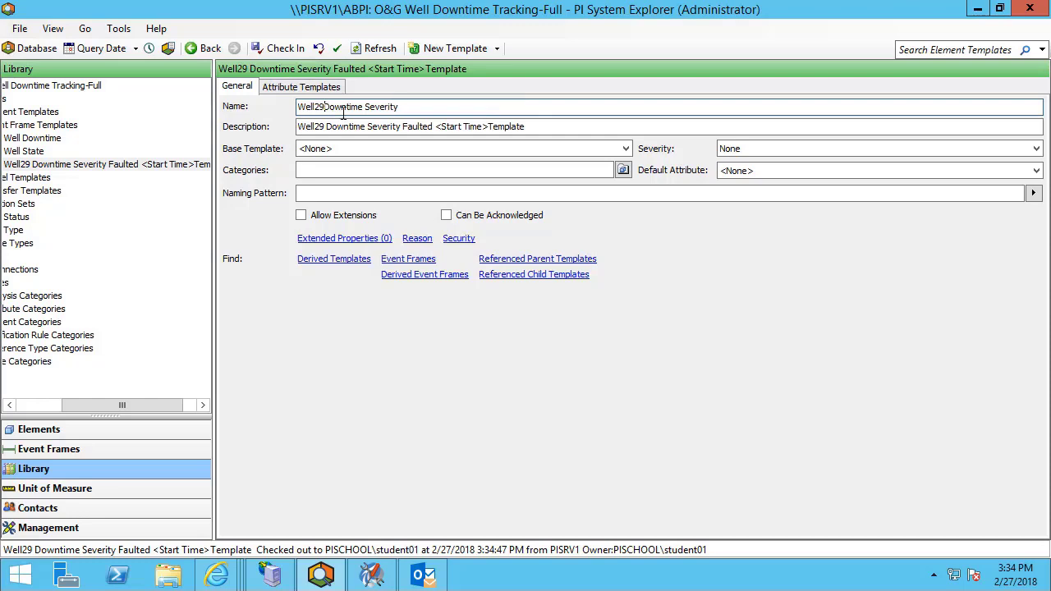
key("BackSpace")
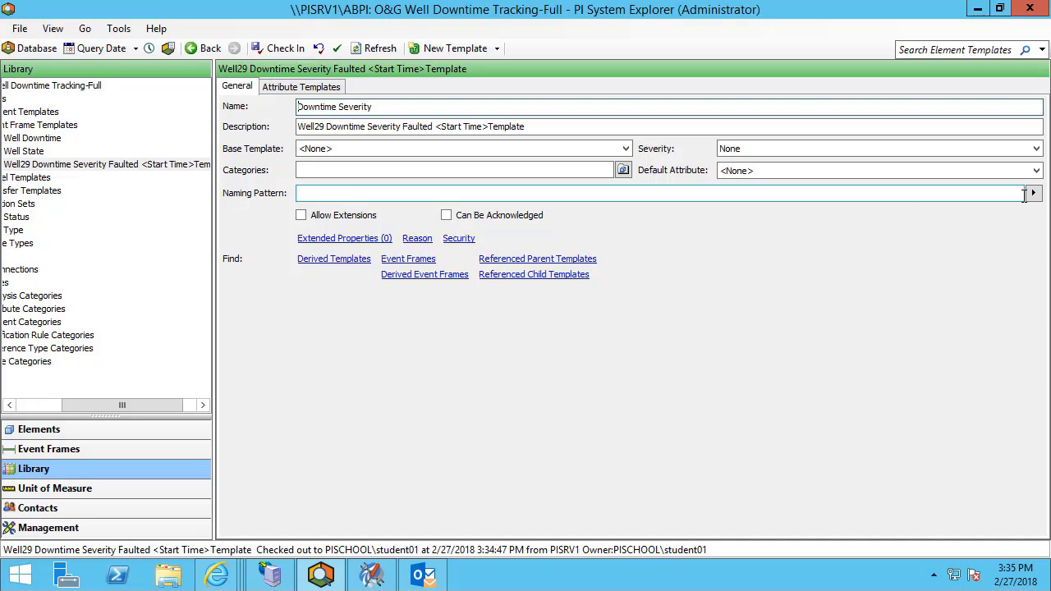
Build the naming pattern '%ELEMENT% %TEMPLATE%' from the token list
left_click(1033, 192)
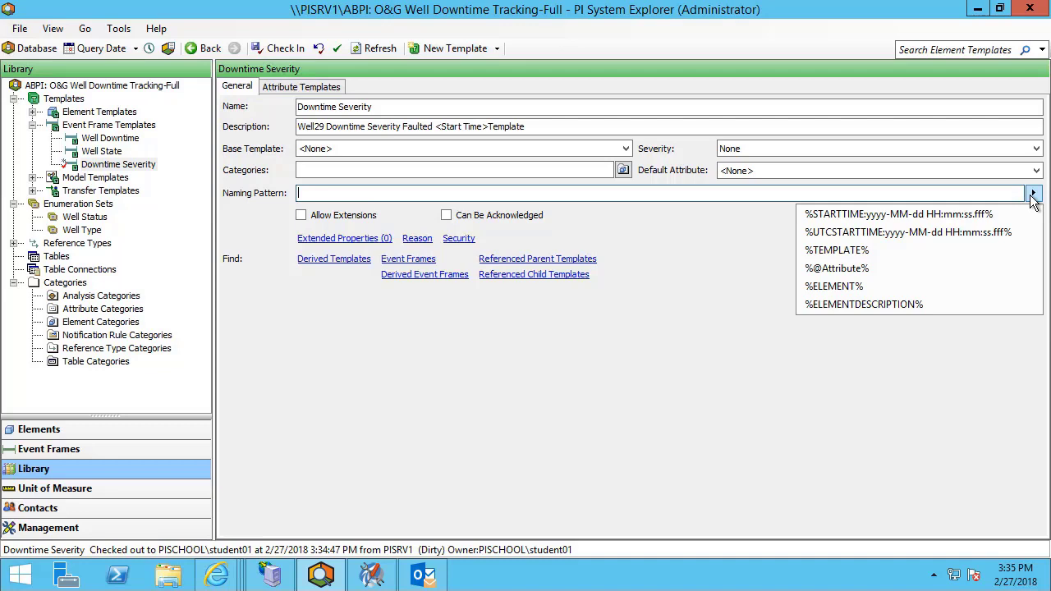
left_click(859, 287)
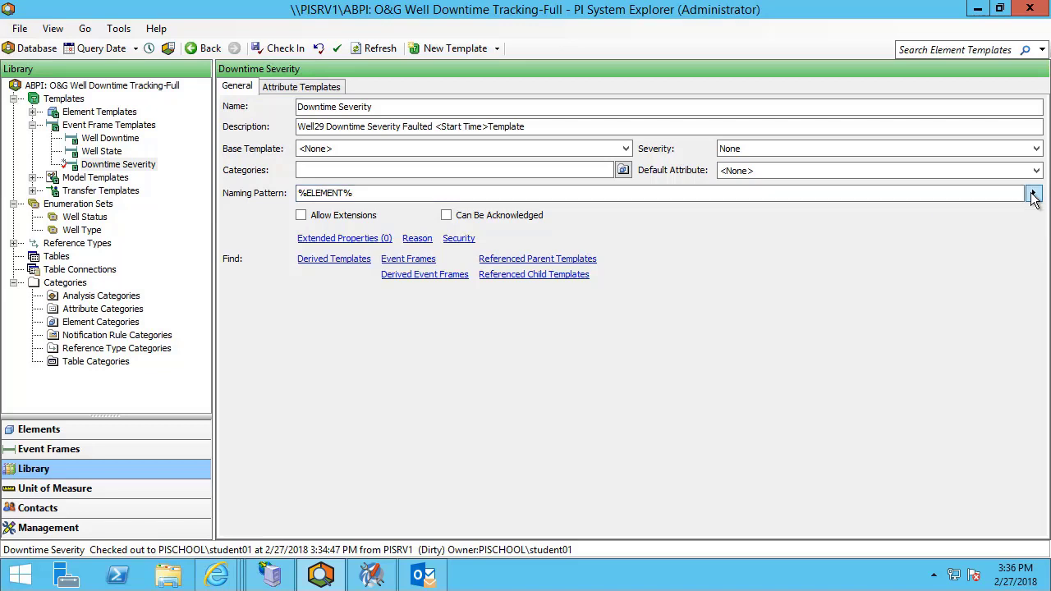
left_click(1033, 196)
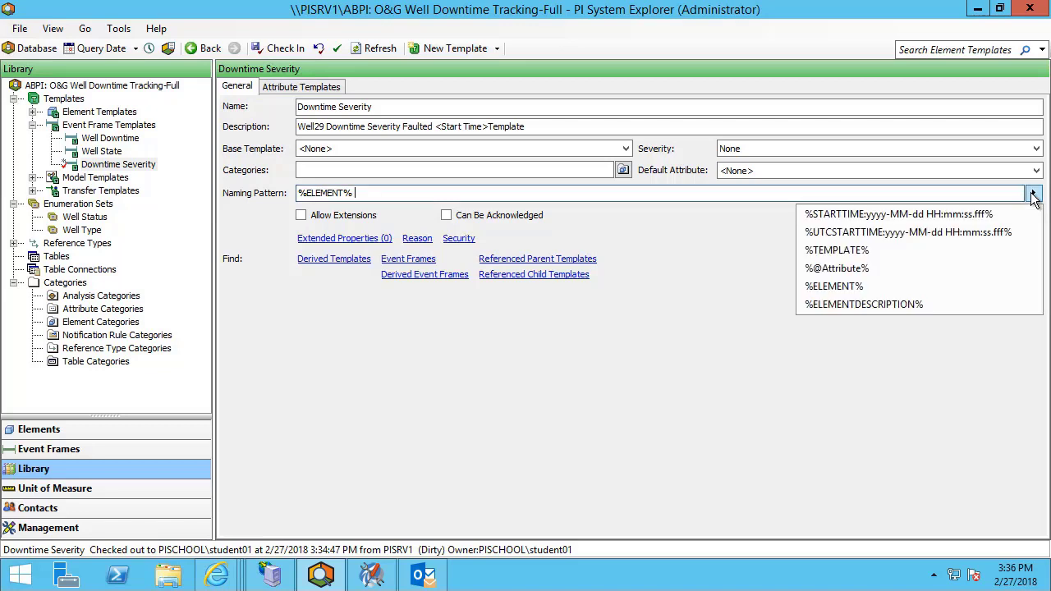
left_click(924, 250)
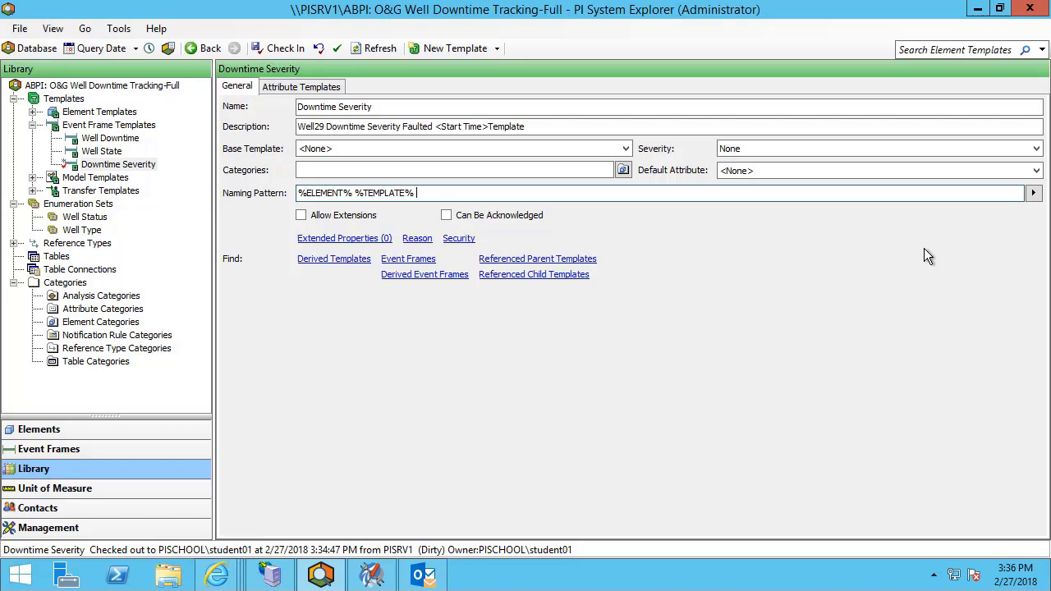
left_click(1036, 195)
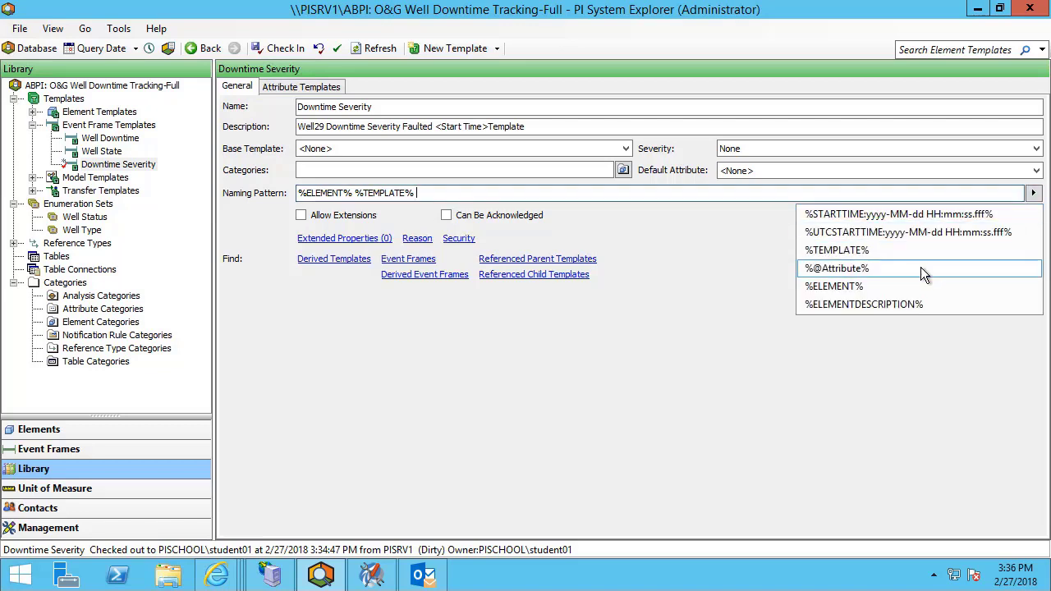
left_click(921, 268)
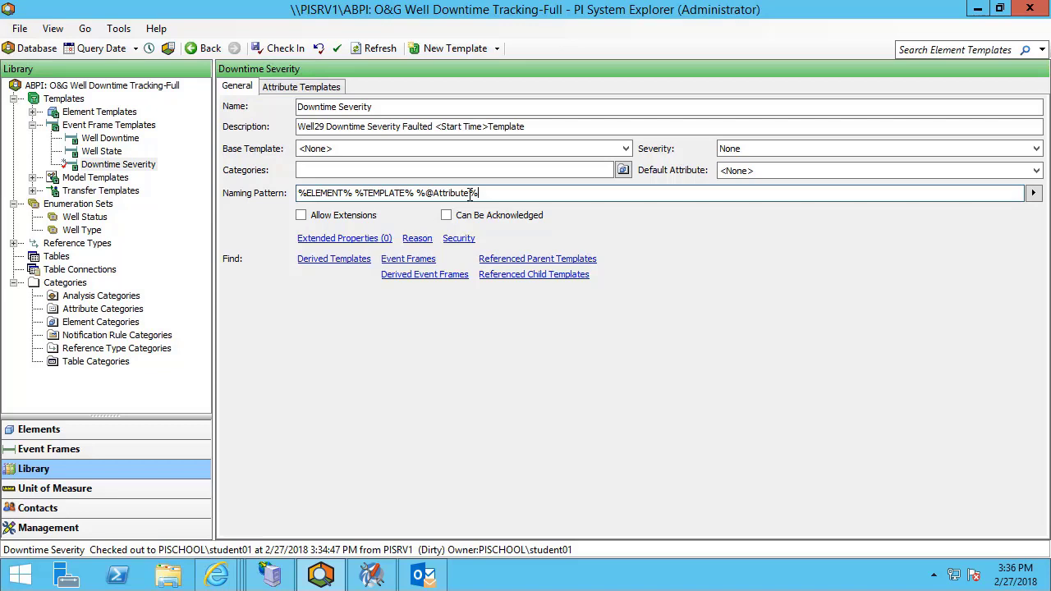
left_click_drag(470, 193, 435, 193)
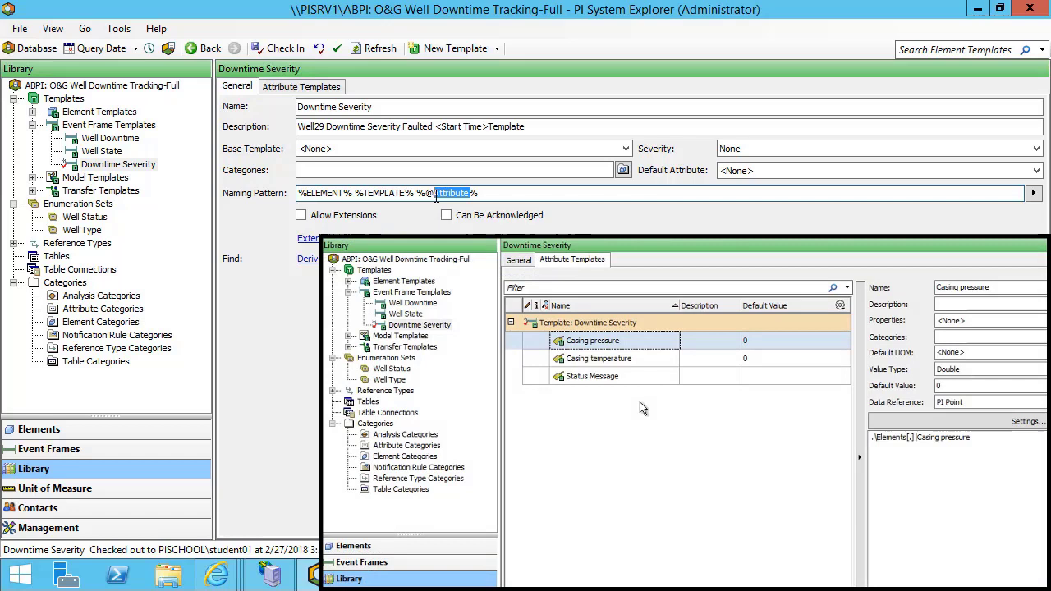
type("Stat")
type("us Message")
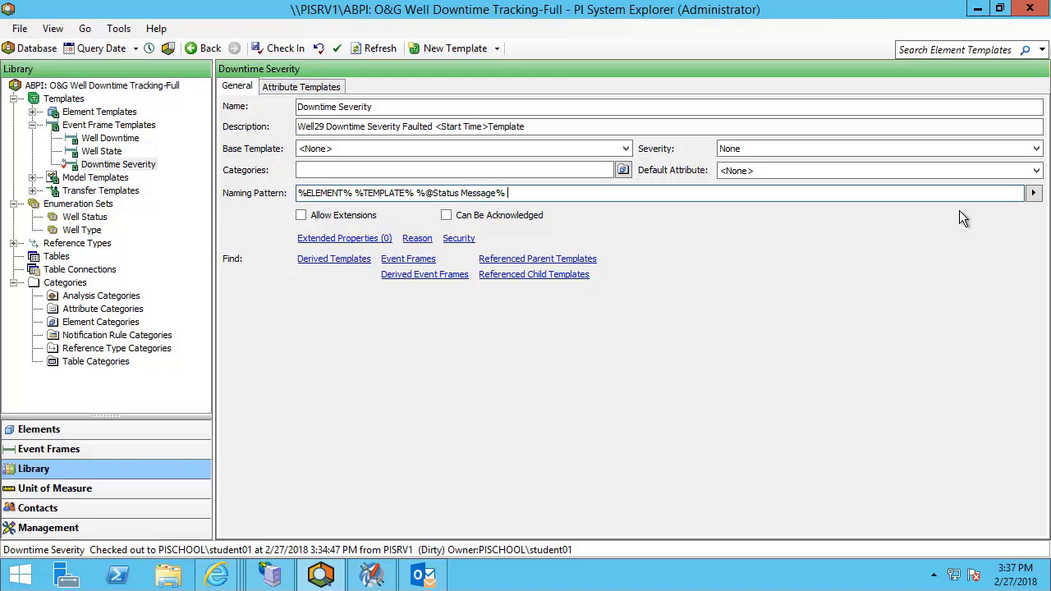
Append %STARTTIME:yyyy-MM-dd HH:mm:ss.fff% after the Status Message token in the naming pattern
left_click(1034, 195)
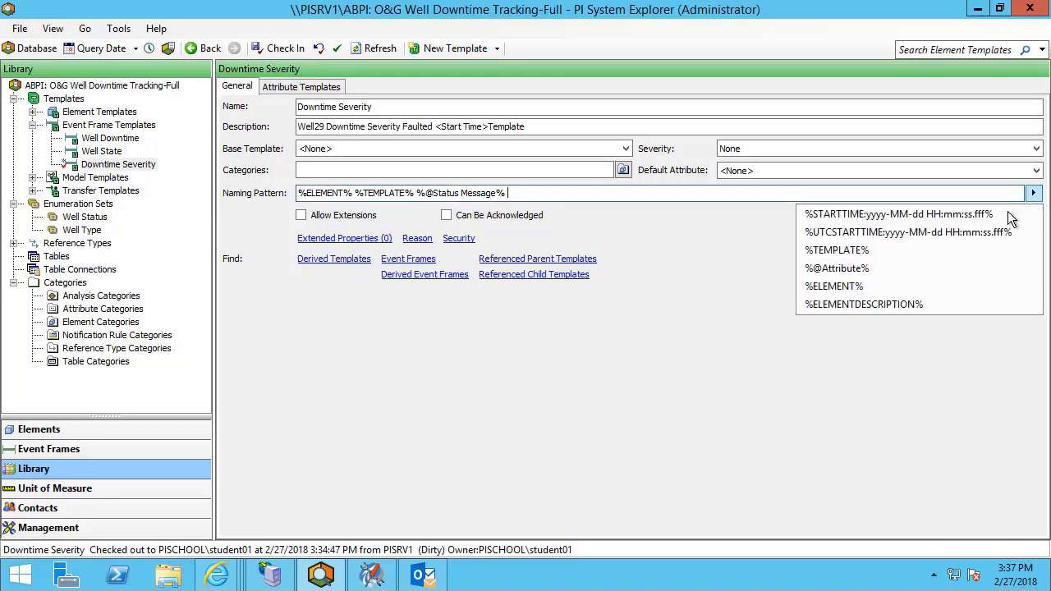
left_click(1003, 215)
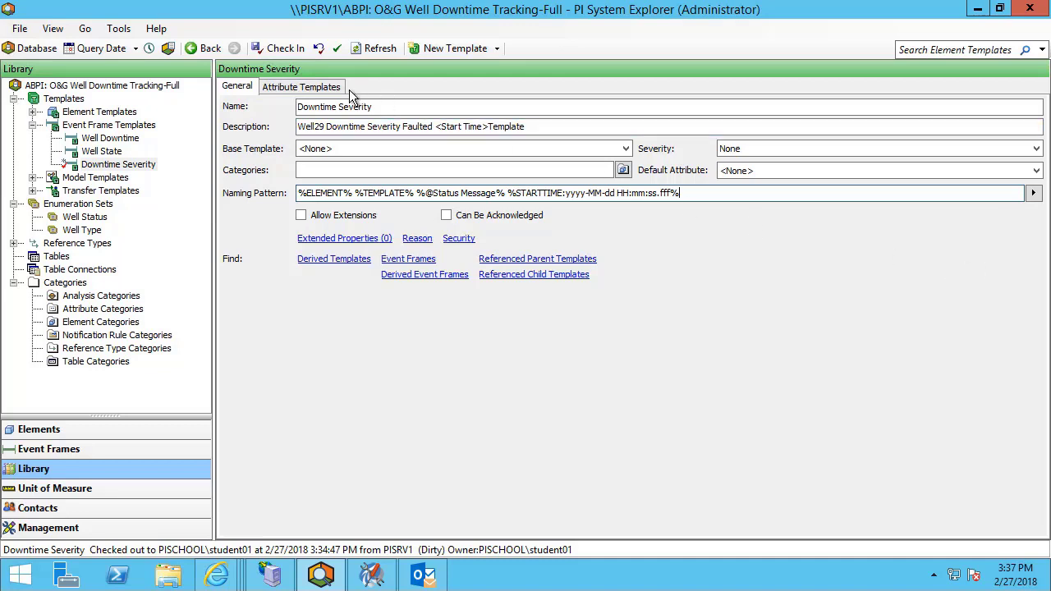
Show the Downtime Severity template's three attribute templates, dismissing the list's context menu unused
left_click(304, 89)
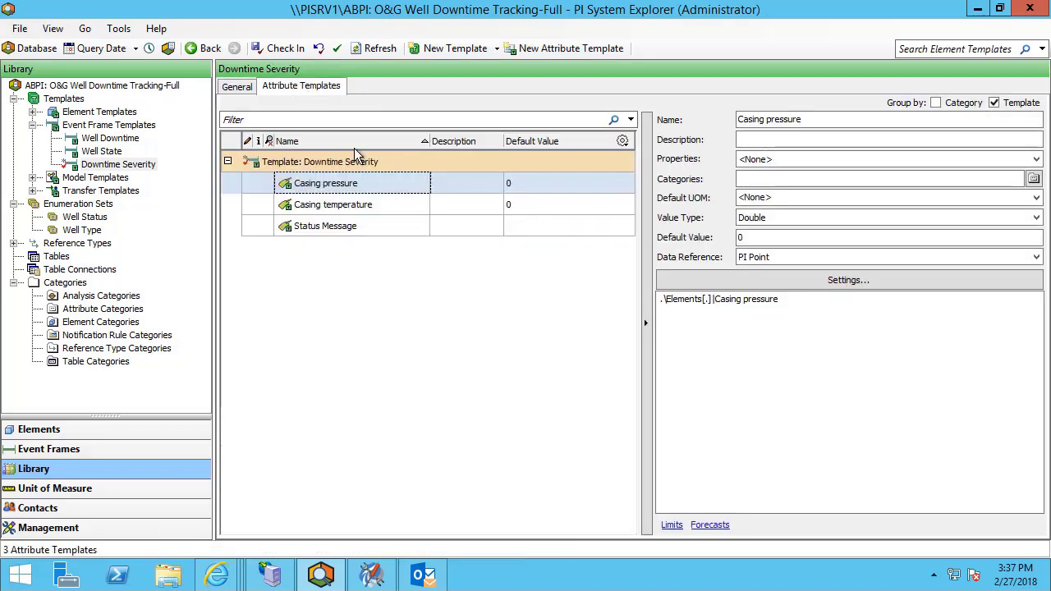
right_click(381, 257)
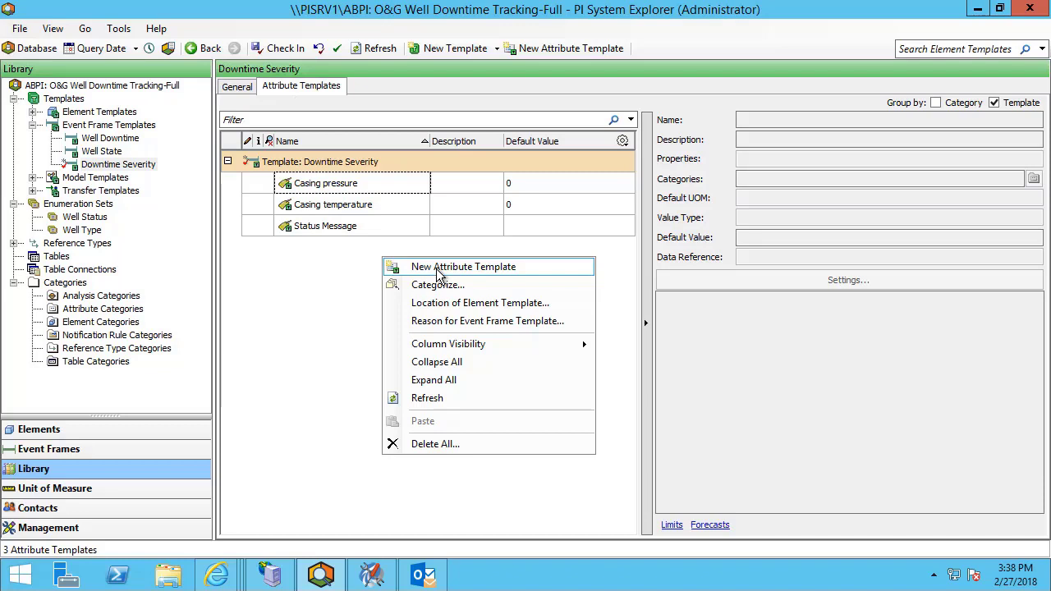
key("Escape")
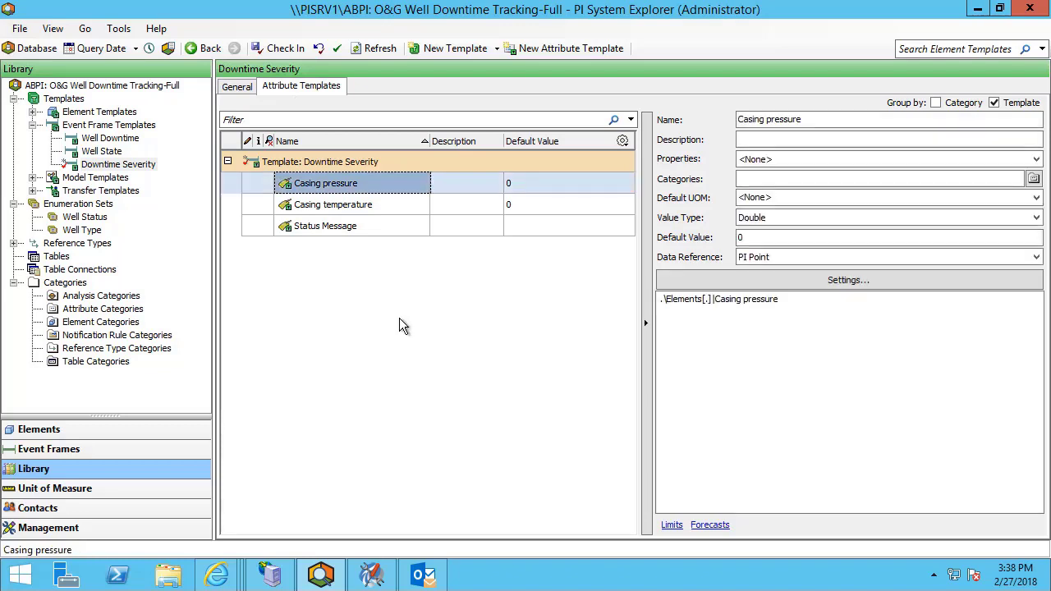
Set Well29's Downtime Severity analysis to use the Downtime Severity event frame template
left_click(137, 434)
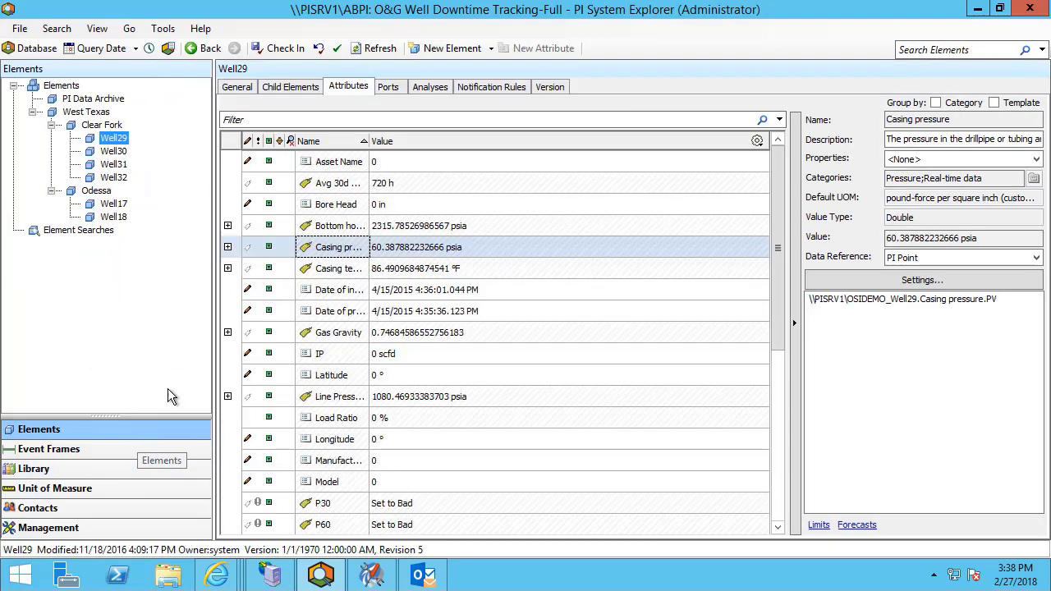
left_click(431, 88)
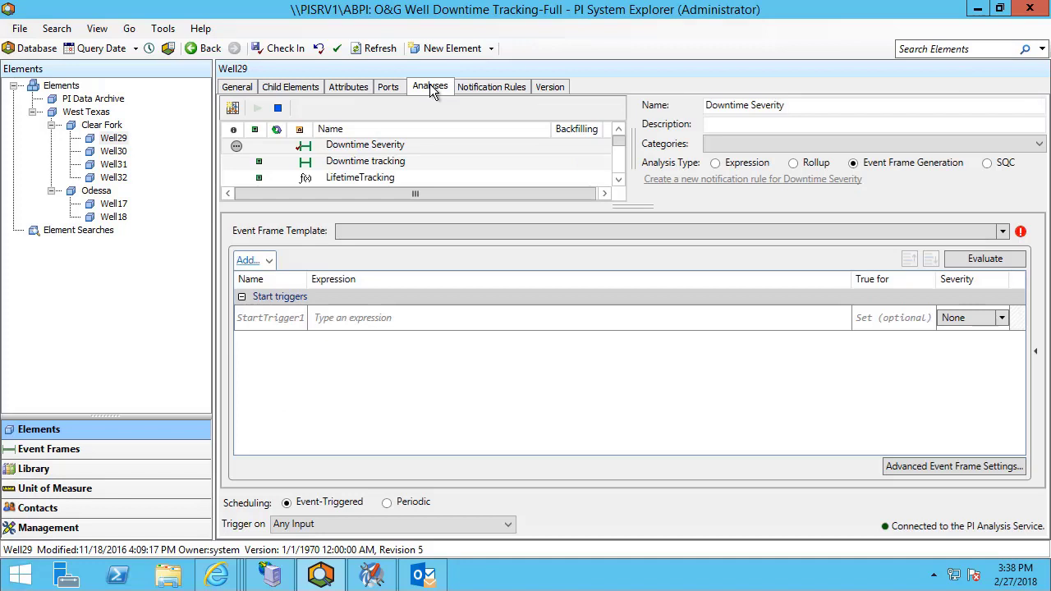
left_click(1002, 231)
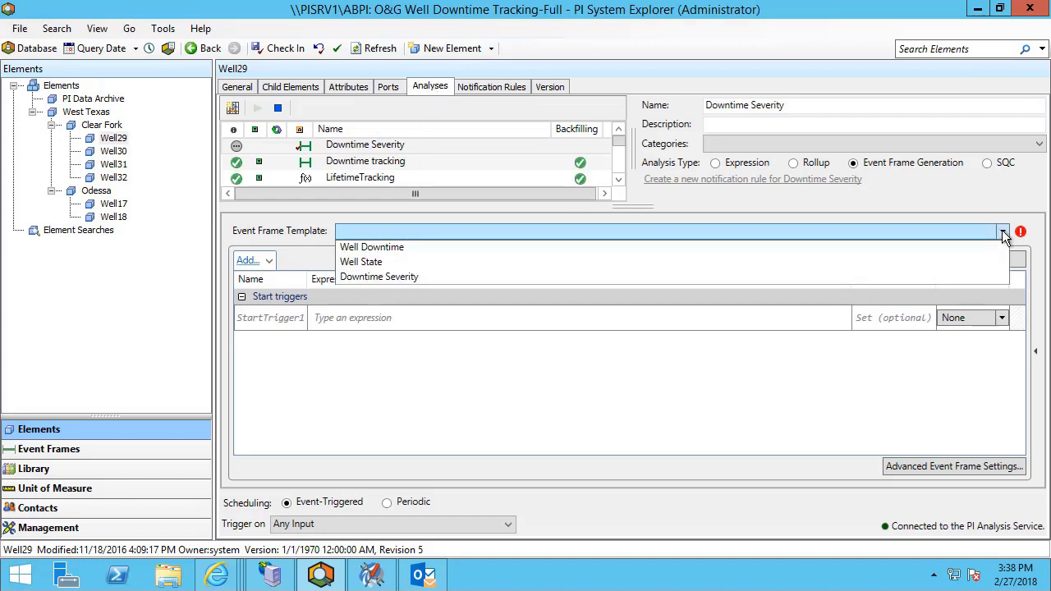
left_click(532, 281)
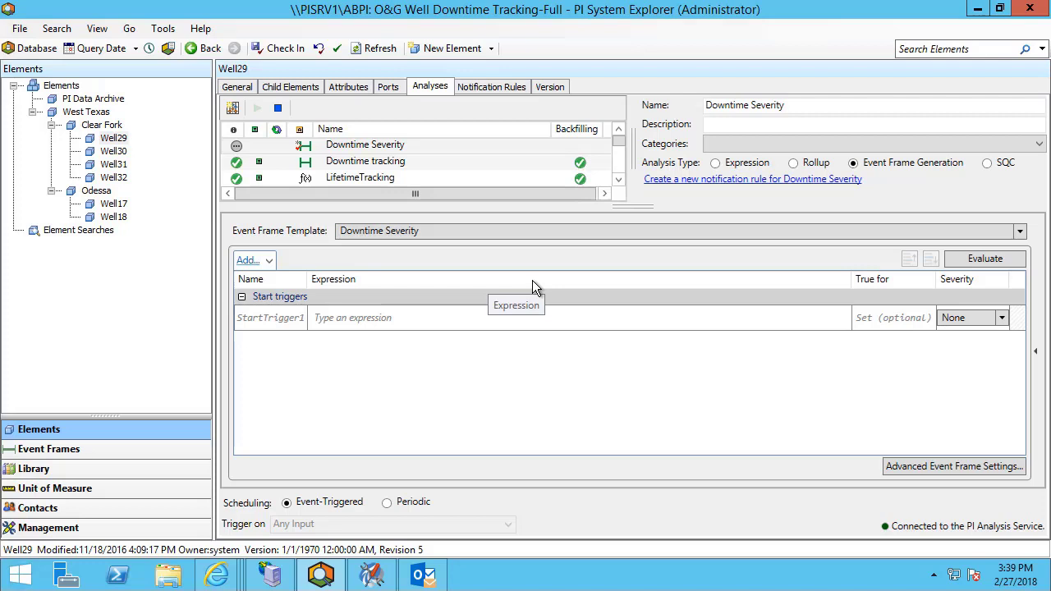
Draft StartTrigger1's expression as 'Status Message'= ""
left_click(332, 322)
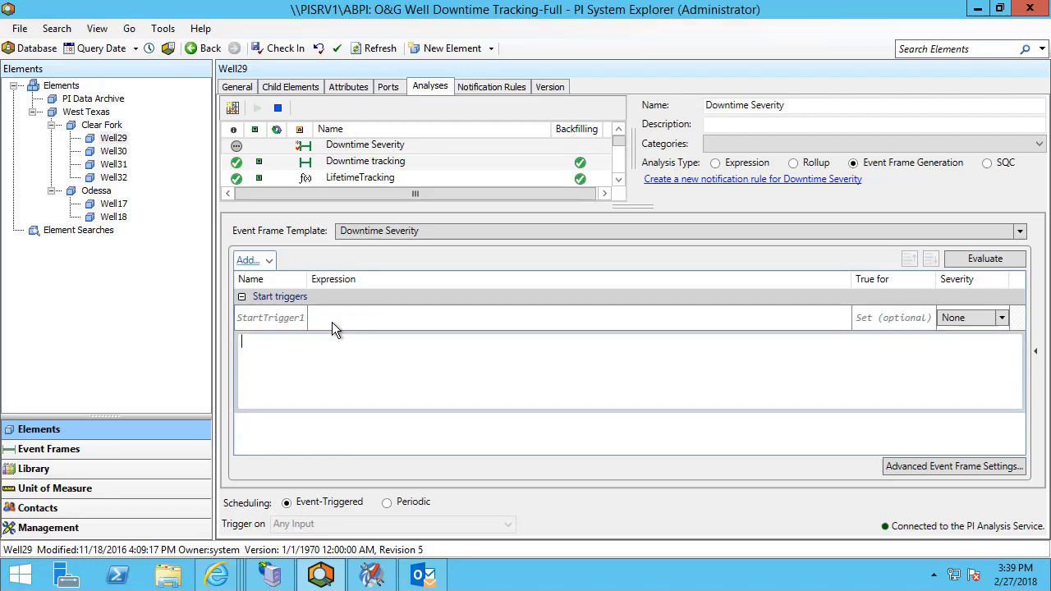
type("'s")
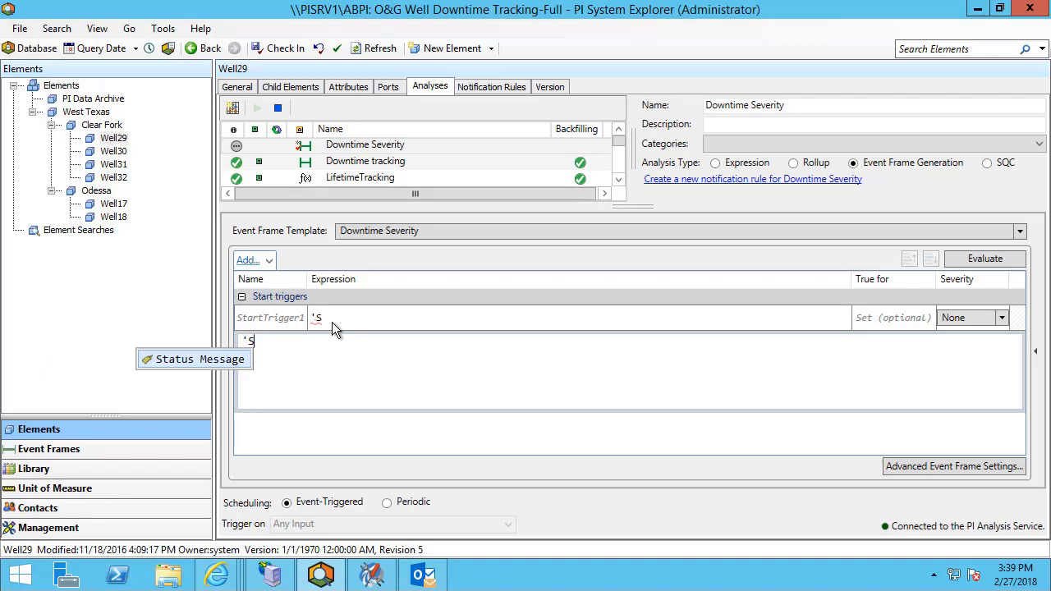
key("Tab")
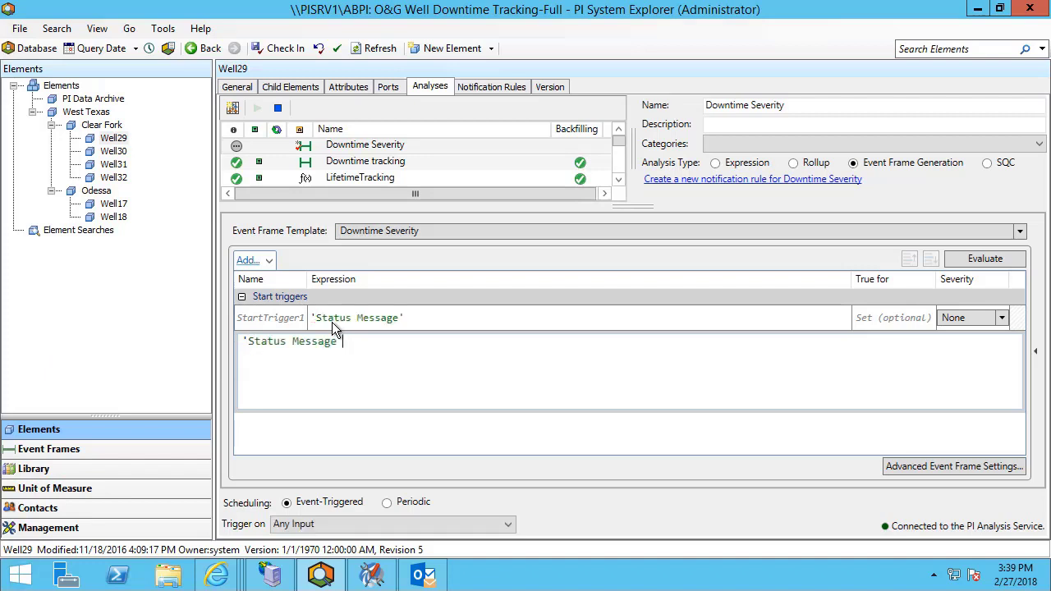
type("= \"\"")
left_click(361, 342)
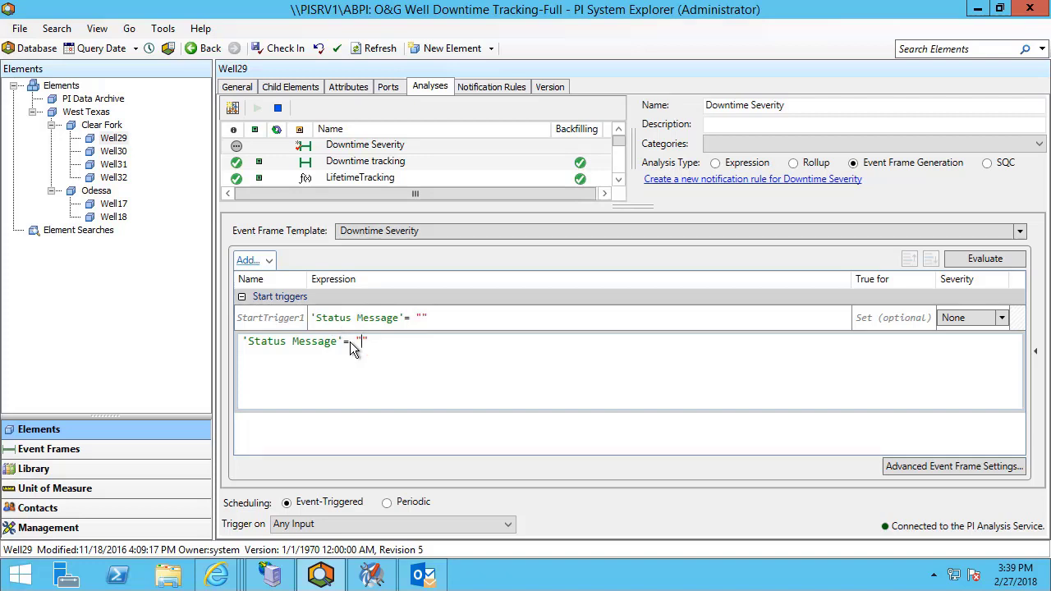
left_click(72, 473)
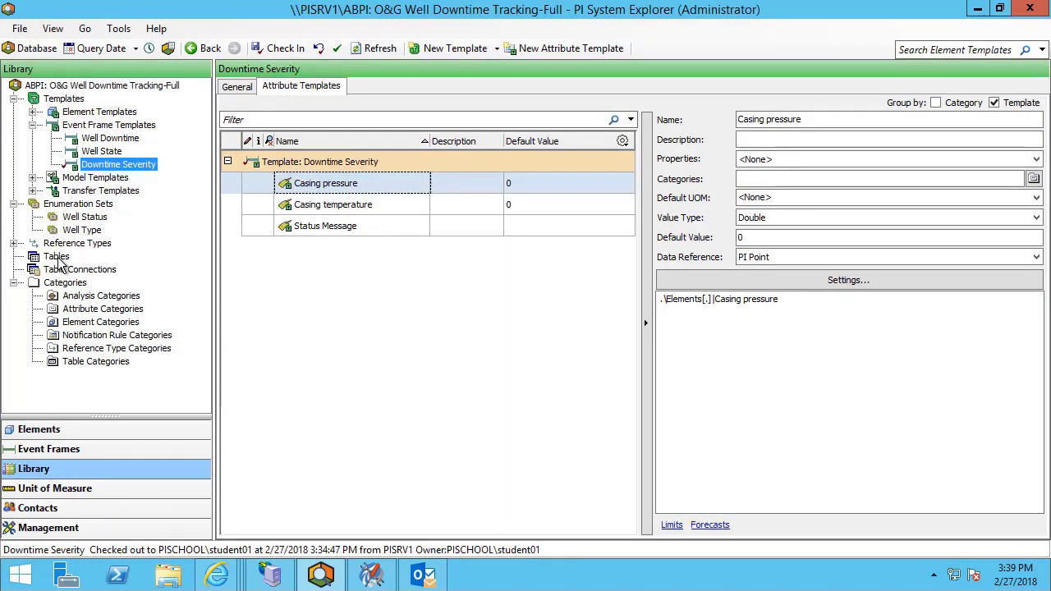
left_click(72, 219)
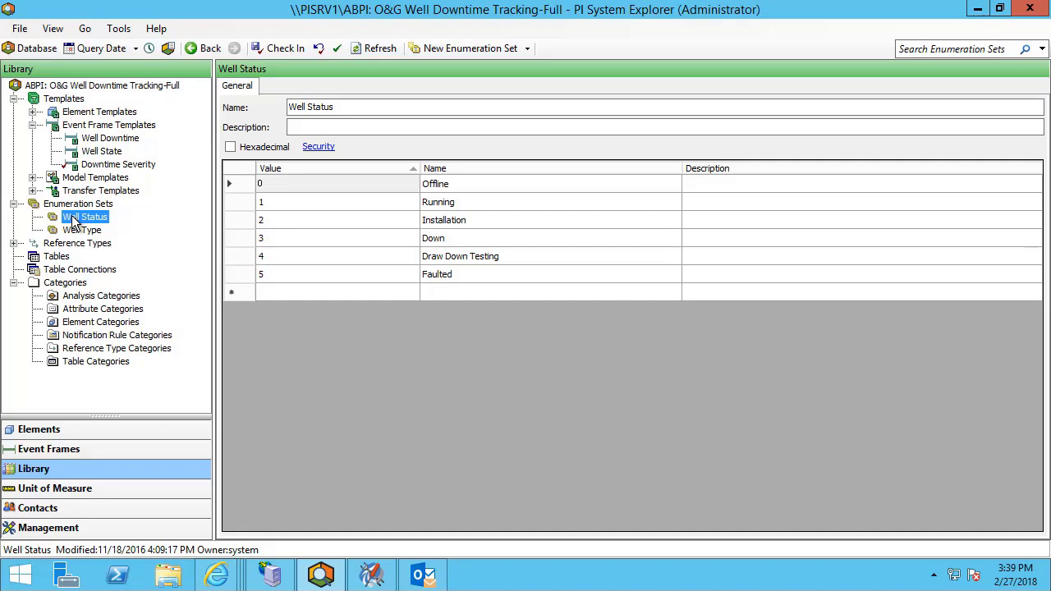
left_click(68, 429)
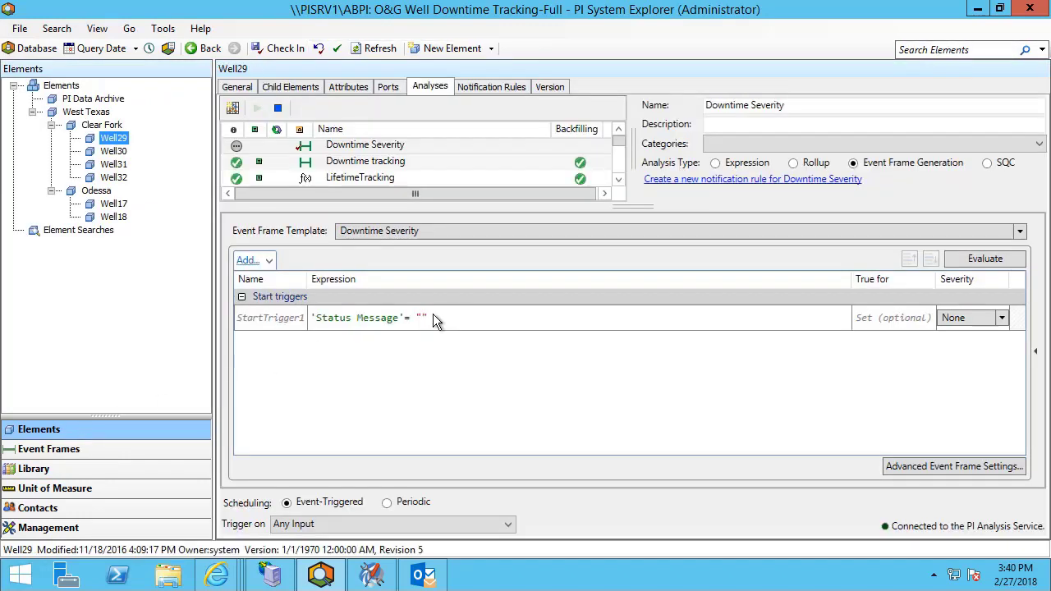
Complete the first trigger as 'Status Message'= "Installation" and rename it Installation
left_click(424, 319)
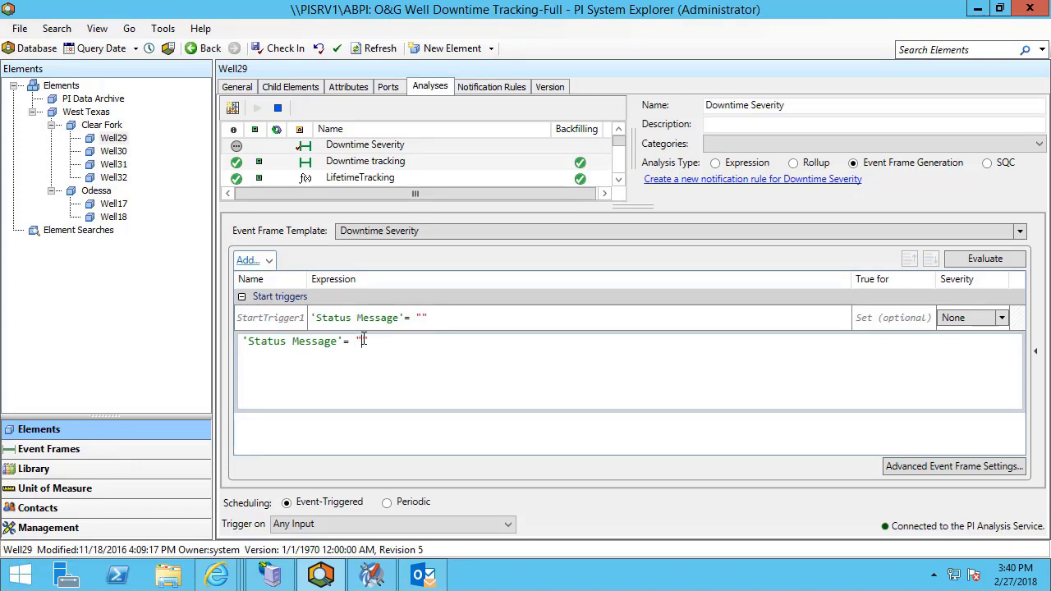
type("Ins")
type("tallation")
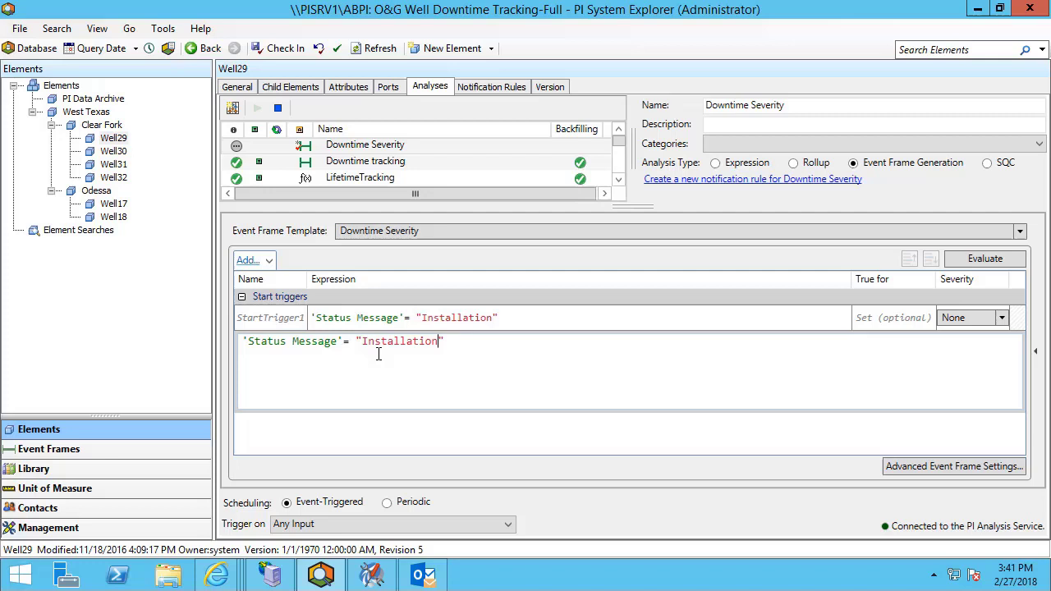
double_click(281, 322)
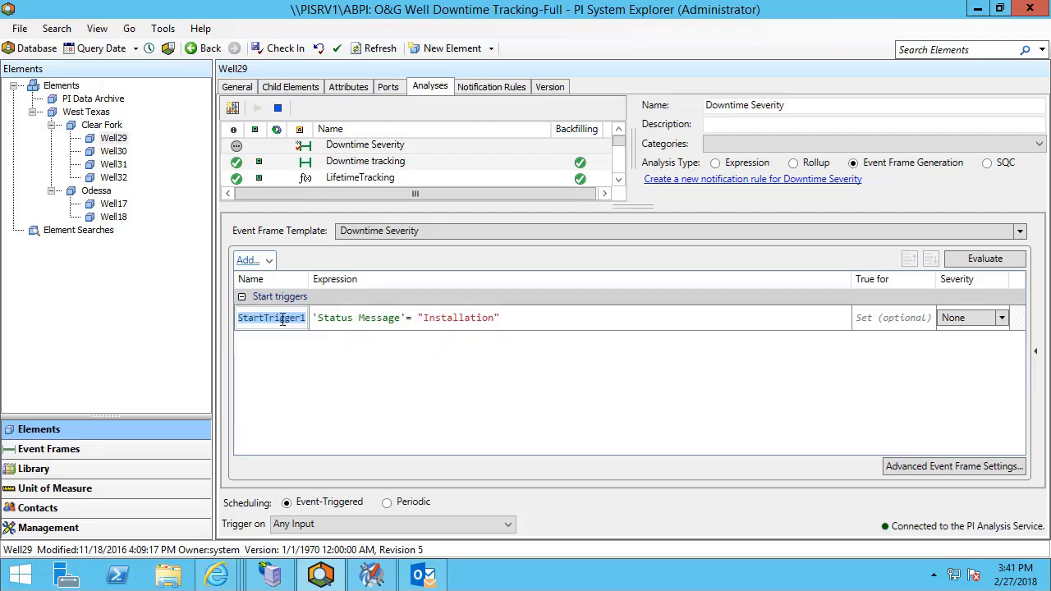
type("Installatio")
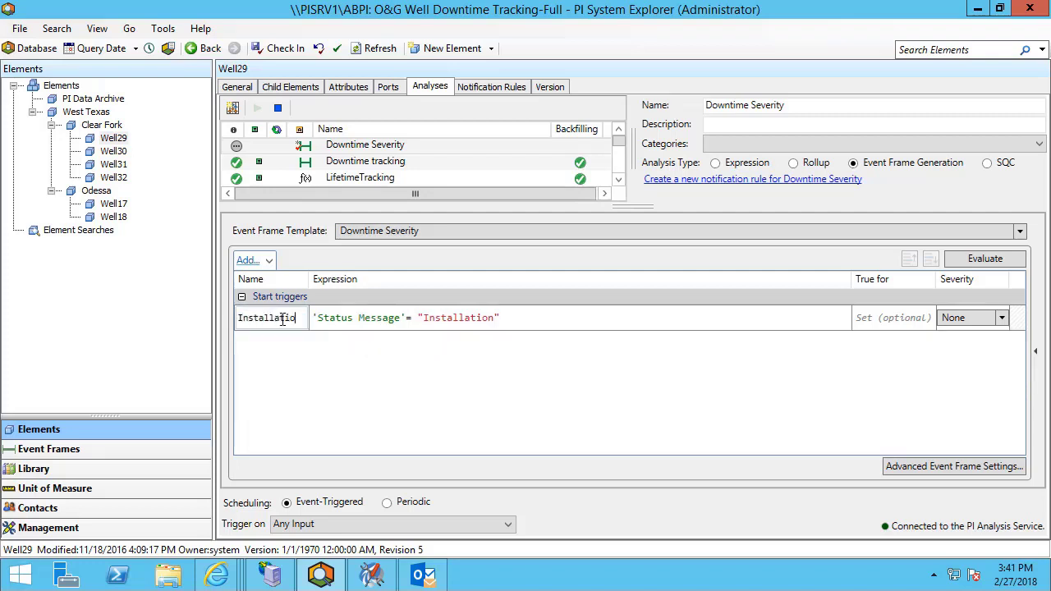
type("n")
key("Return")
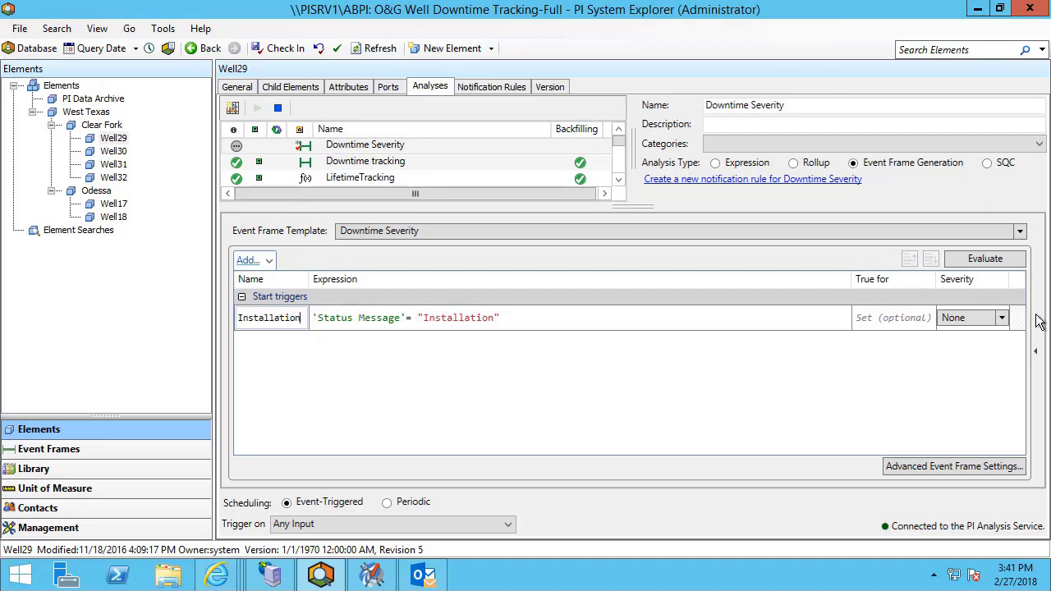
Set the Installation trigger's severity to Information
left_click(1001, 317)
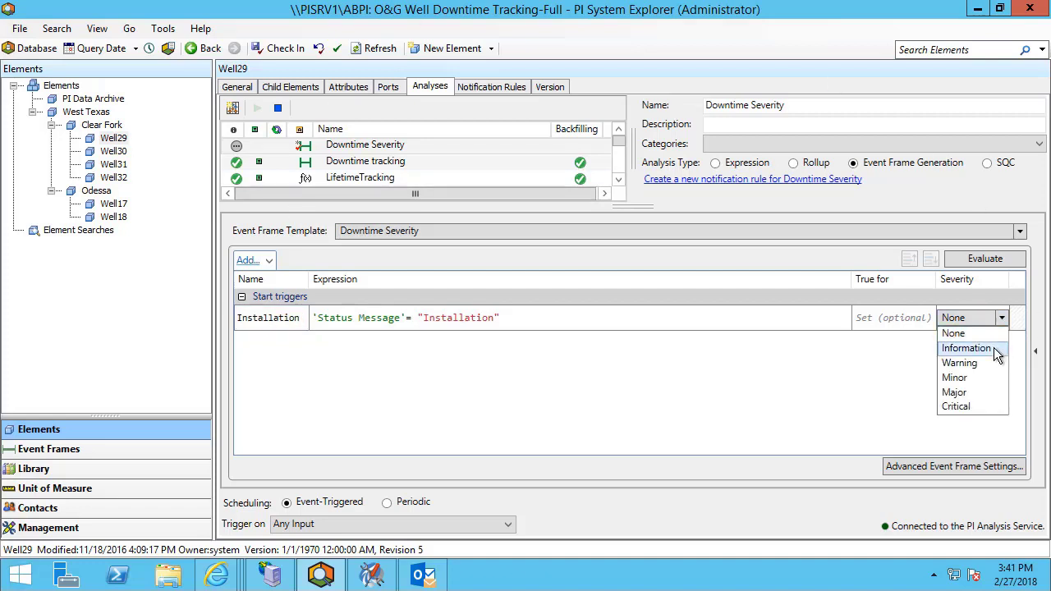
left_click(993, 348)
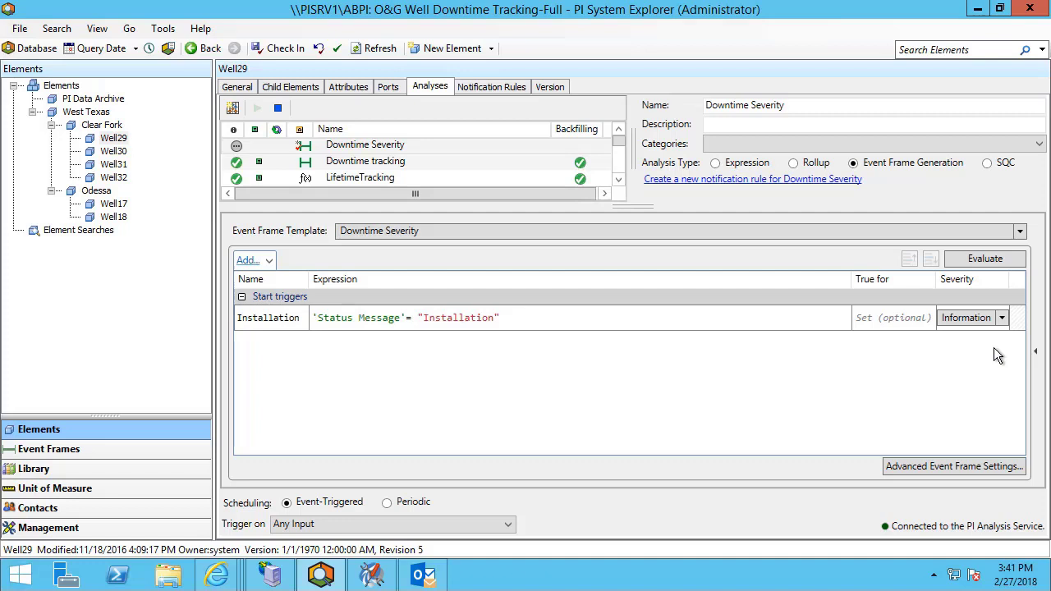
left_click(1002, 319)
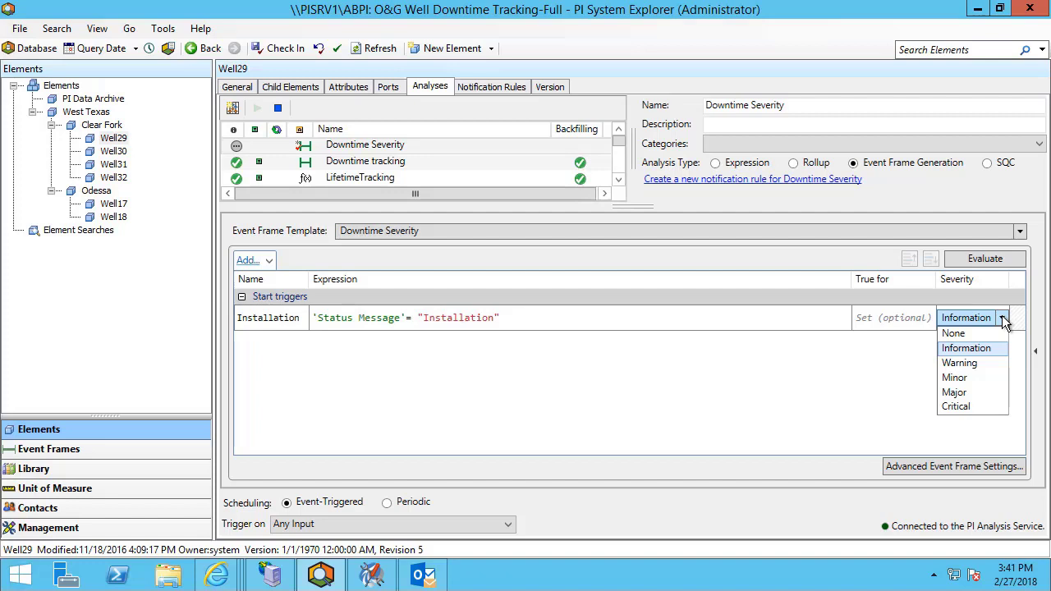
left_click(1003, 320)
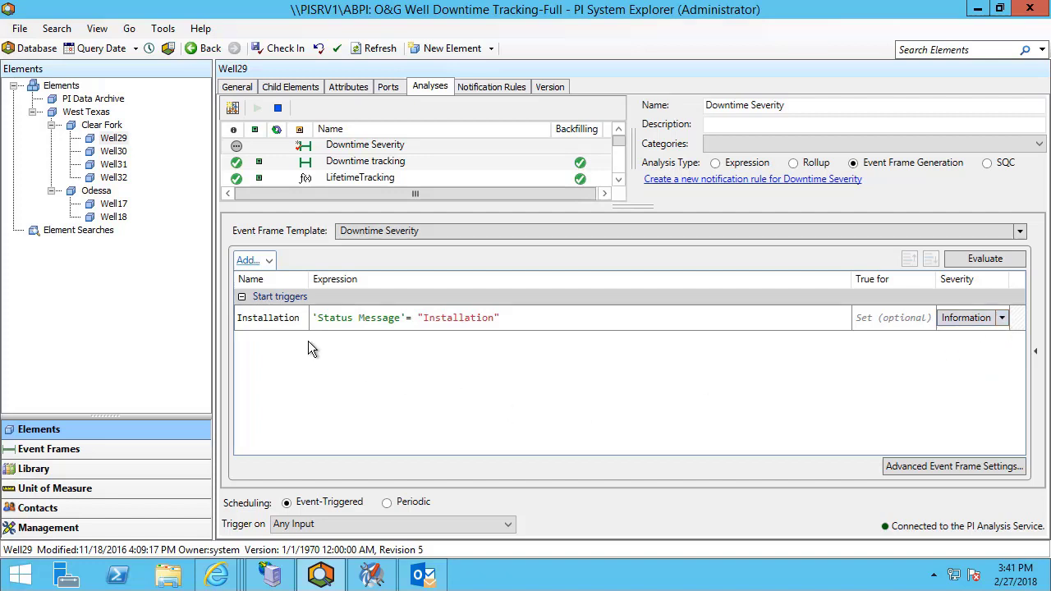
Add a Draw Down Testing start trigger, 'Status Message'="Draw Down Testing", with Warning severity
left_click(269, 260)
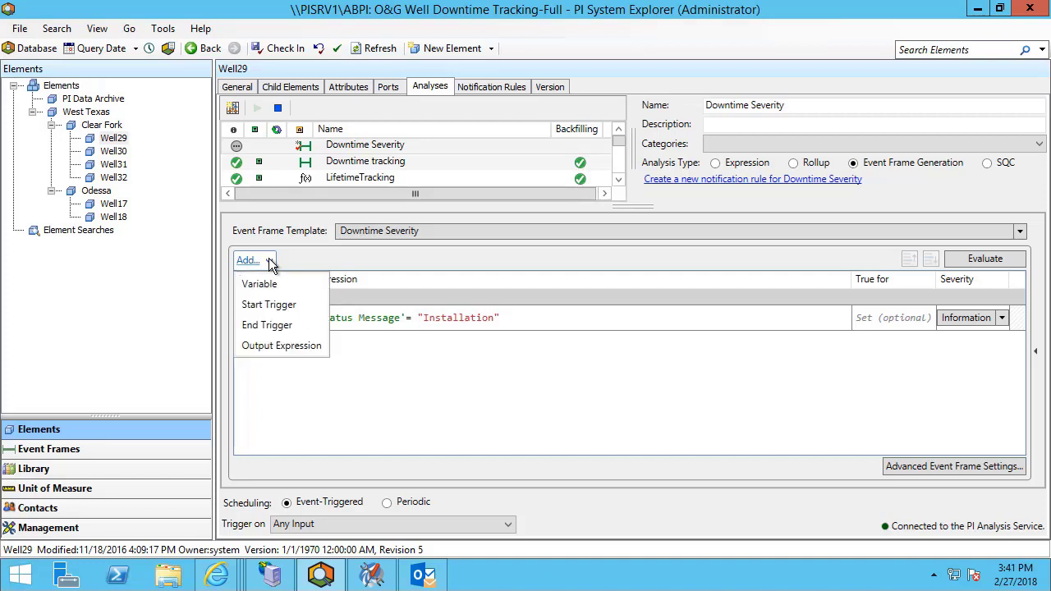
left_click(306, 312)
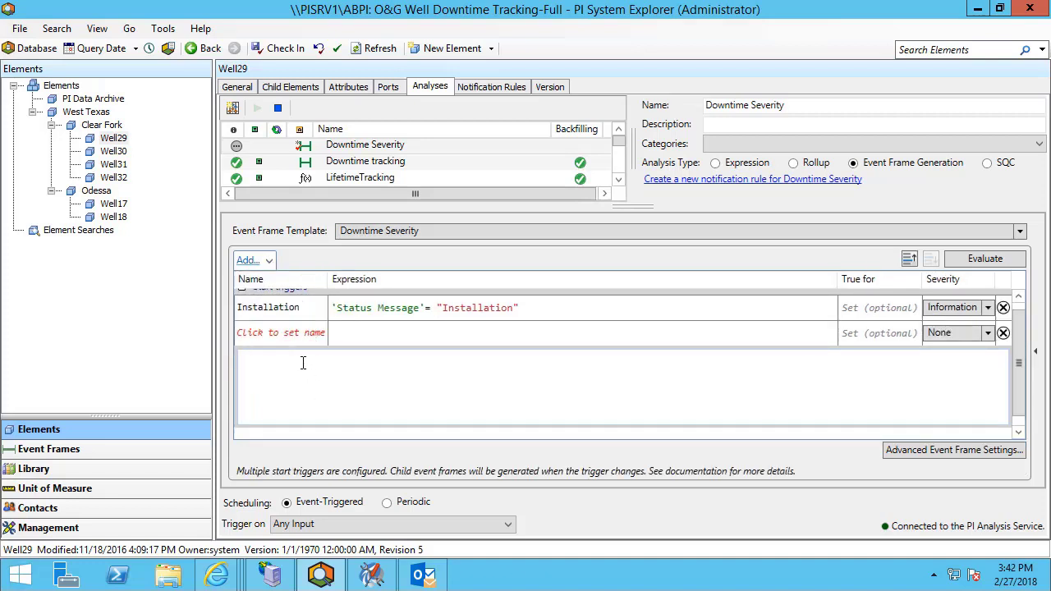
left_click(294, 337)
type("Draw Down Testin")
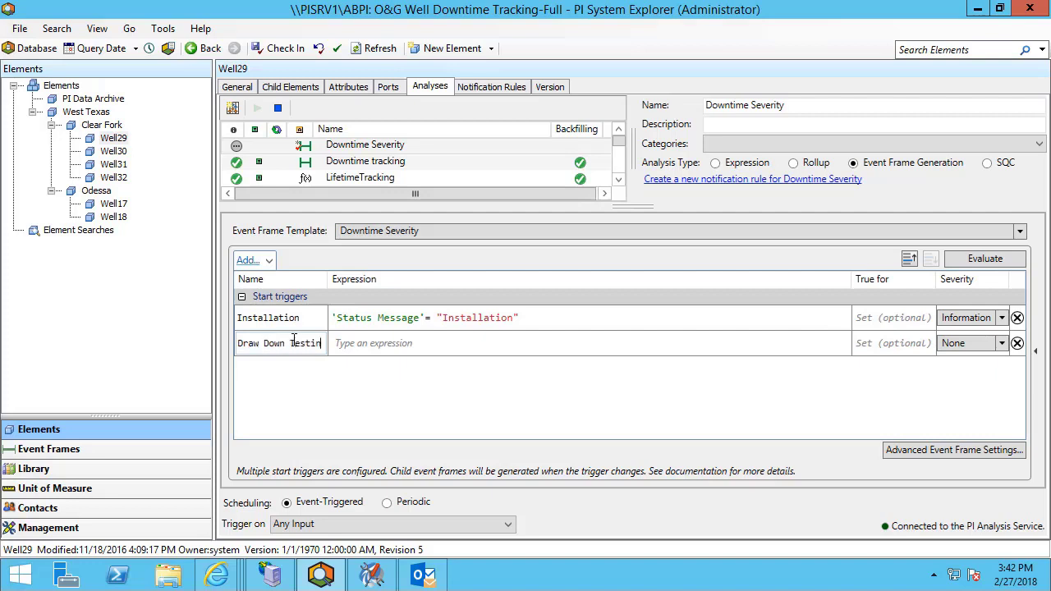
type("g")
left_click(375, 342)
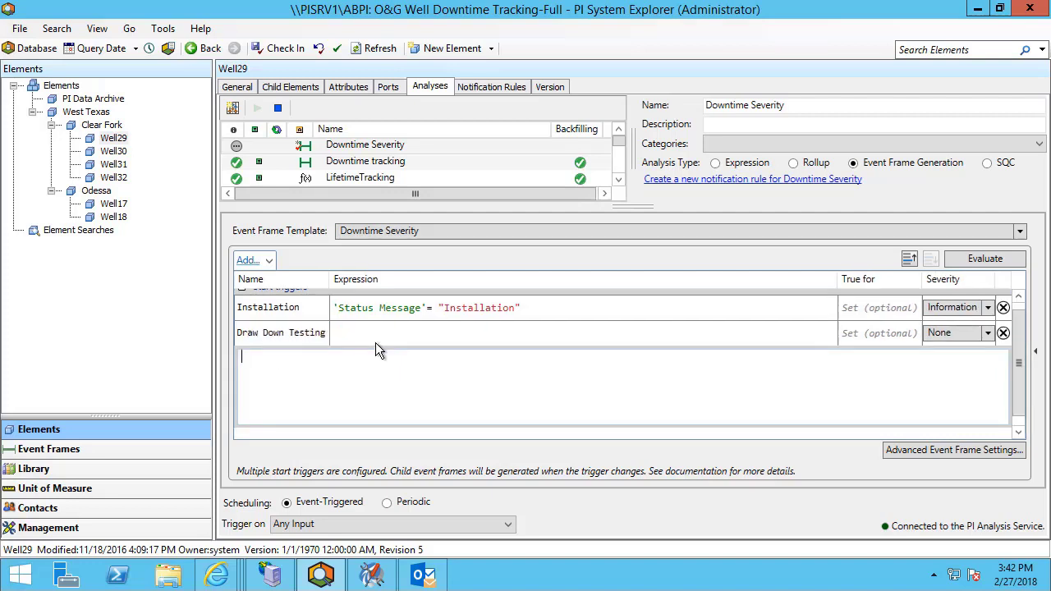
type("'stat")
key("Tab")
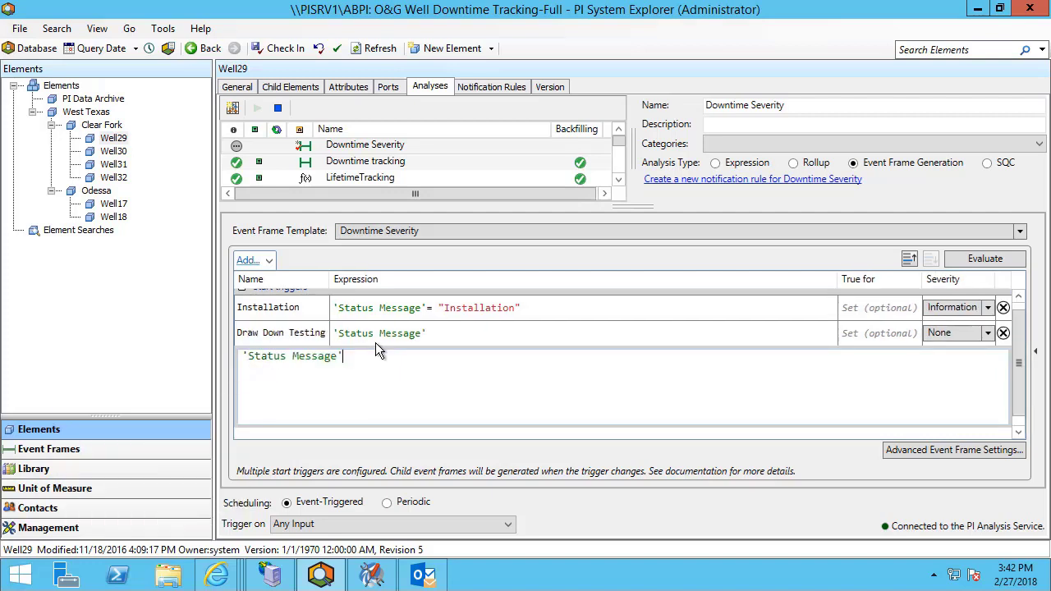
type("=\"Draw Do")
type("wn Testing\"")
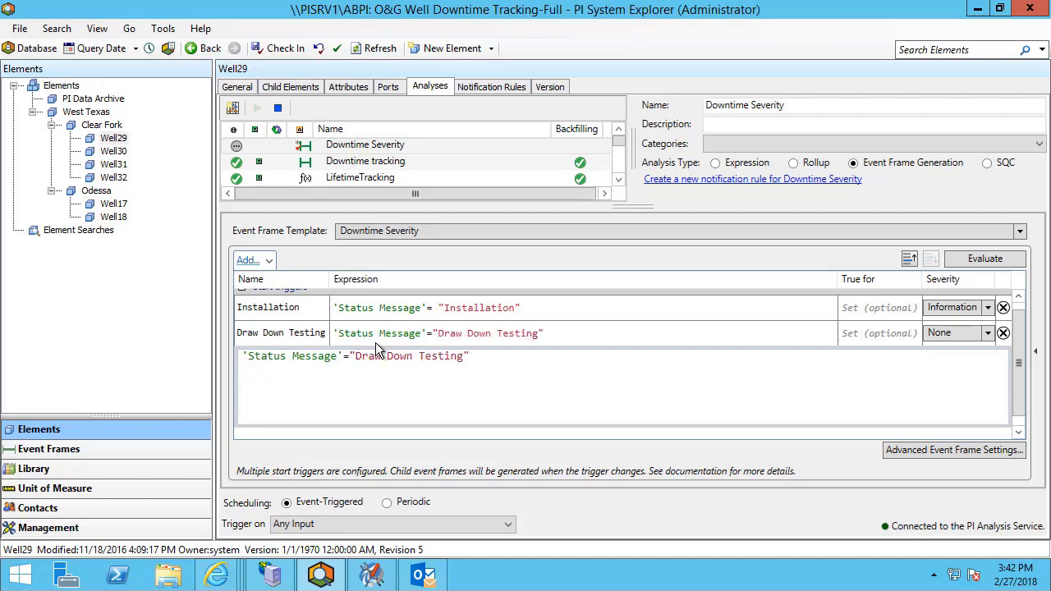
left_click(988, 333)
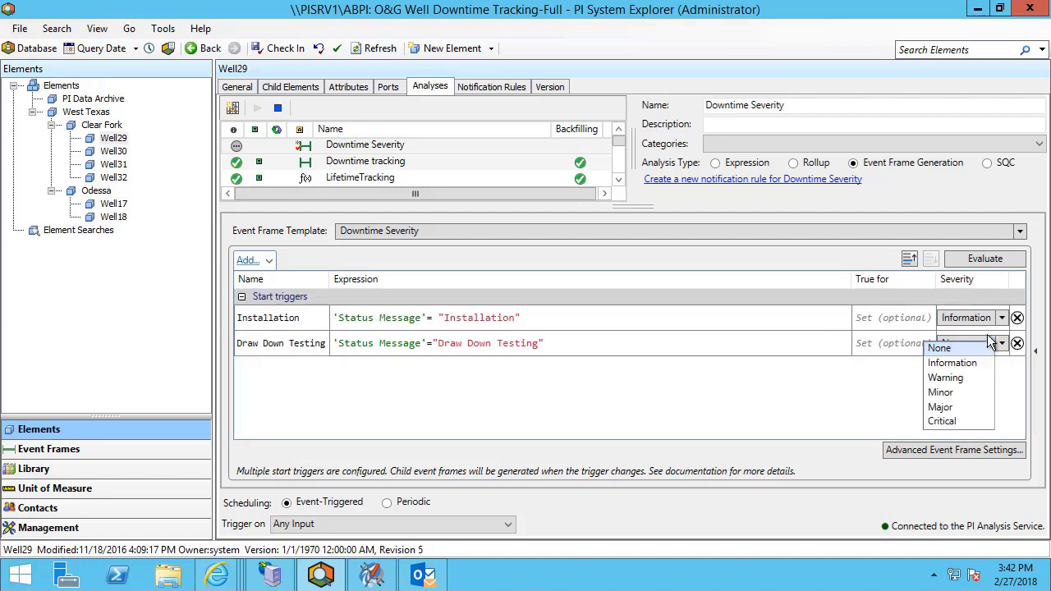
left_click(968, 379)
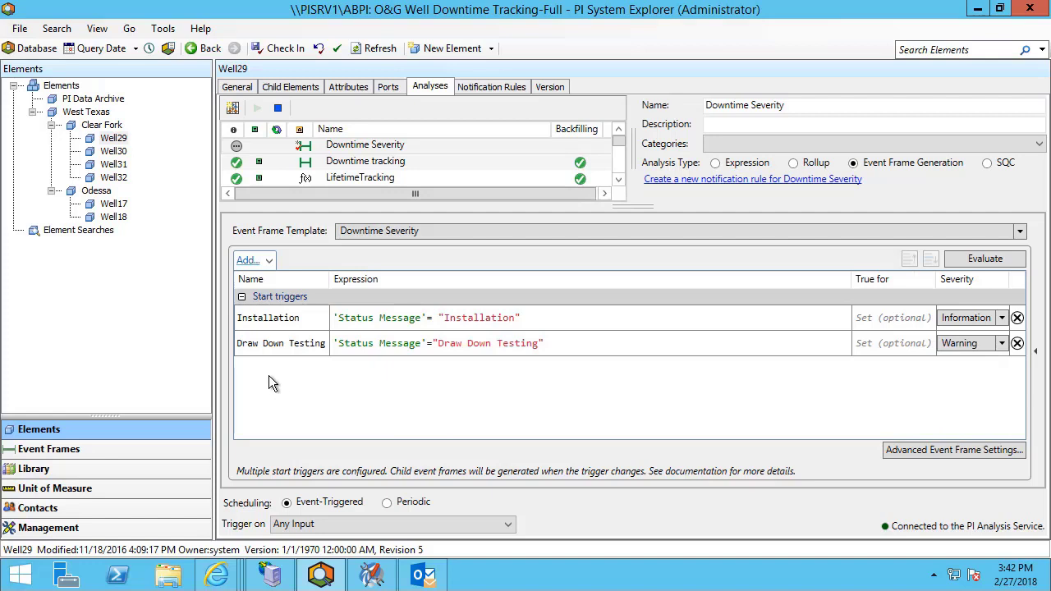
left_click(268, 260)
Add a Down start trigger, 'Status Message'="Down", with Minor severity
left_click(268, 304)
type("Down")
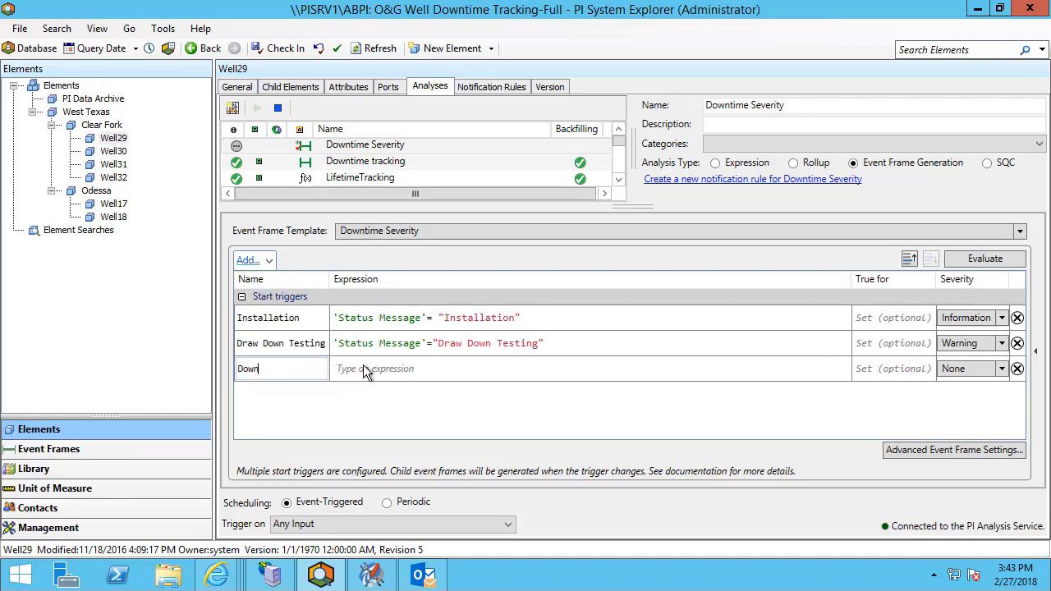
left_click(363, 367)
type("'St")
key("Tab")
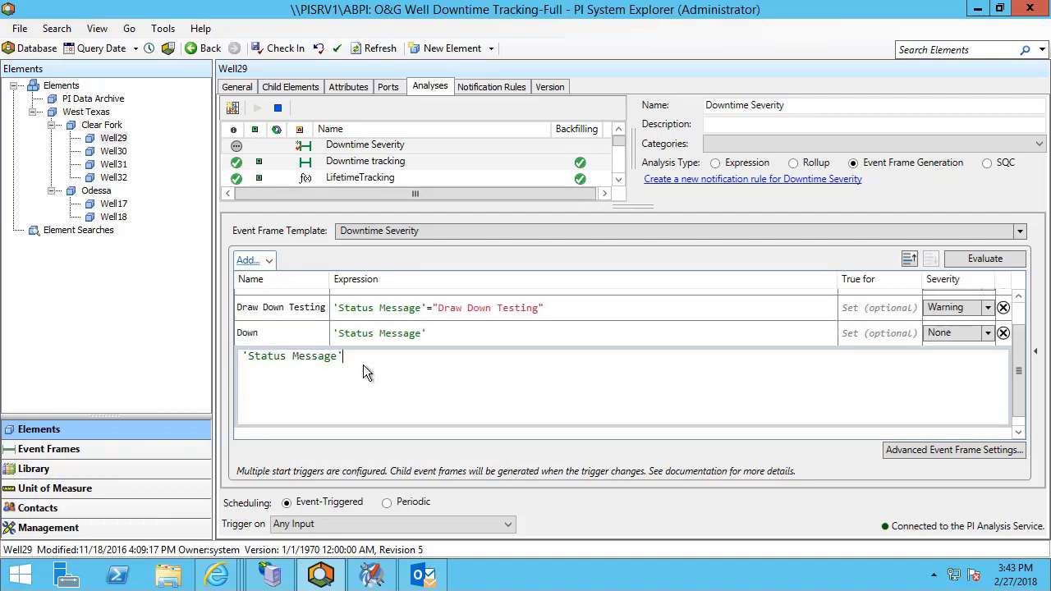
type("=\"Down")
type("\"")
left_click(988, 333)
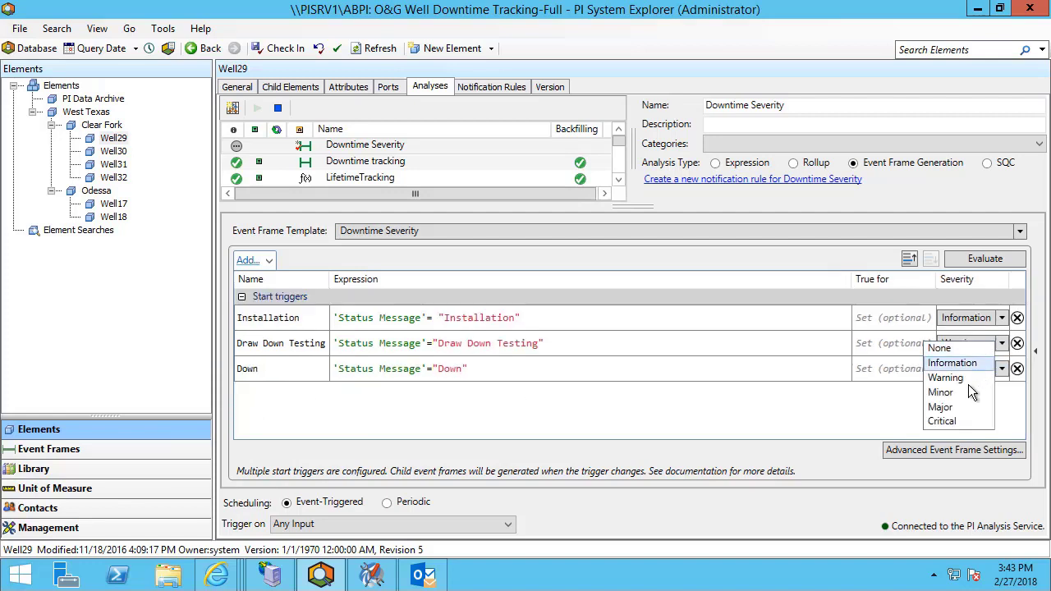
left_click(952, 391)
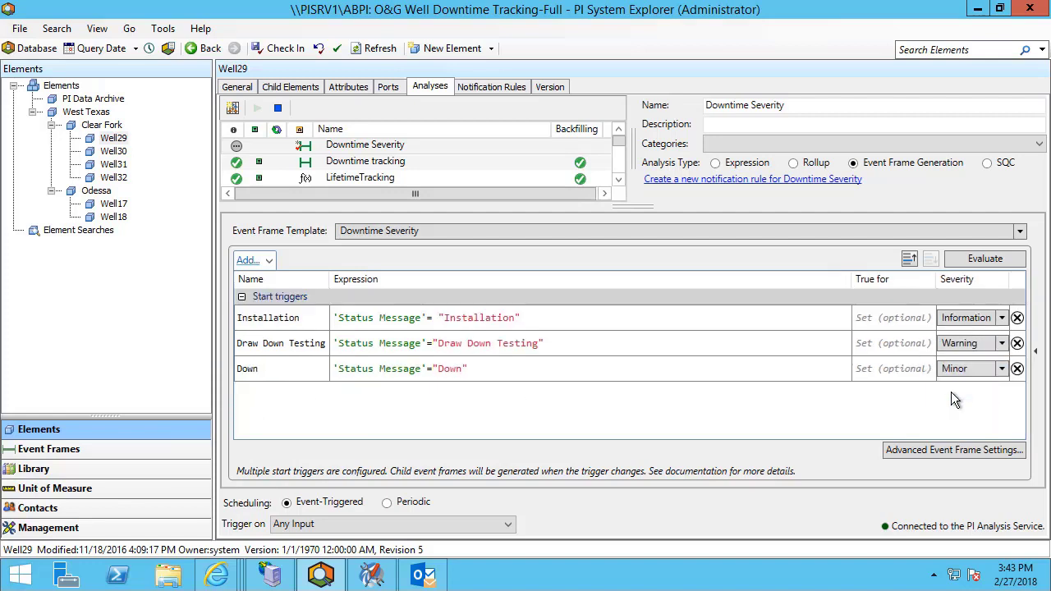
Add an Offline start trigger, 'Status Message'="Offline", with Minor severity
left_click(255, 260)
left_click(276, 305)
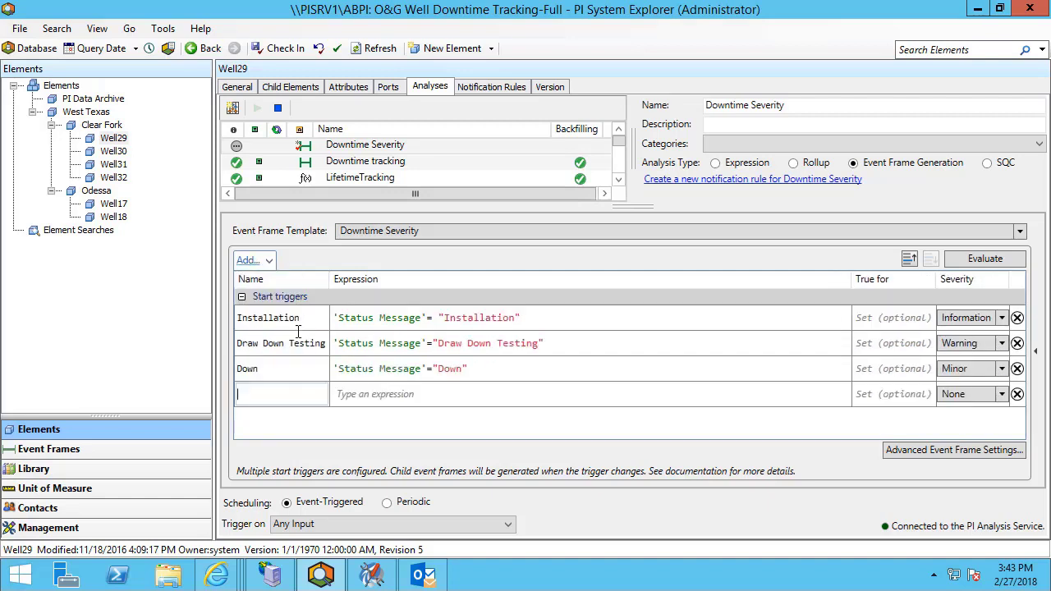
type("Offline")
left_click(365, 394)
type("'st")
key("Return")
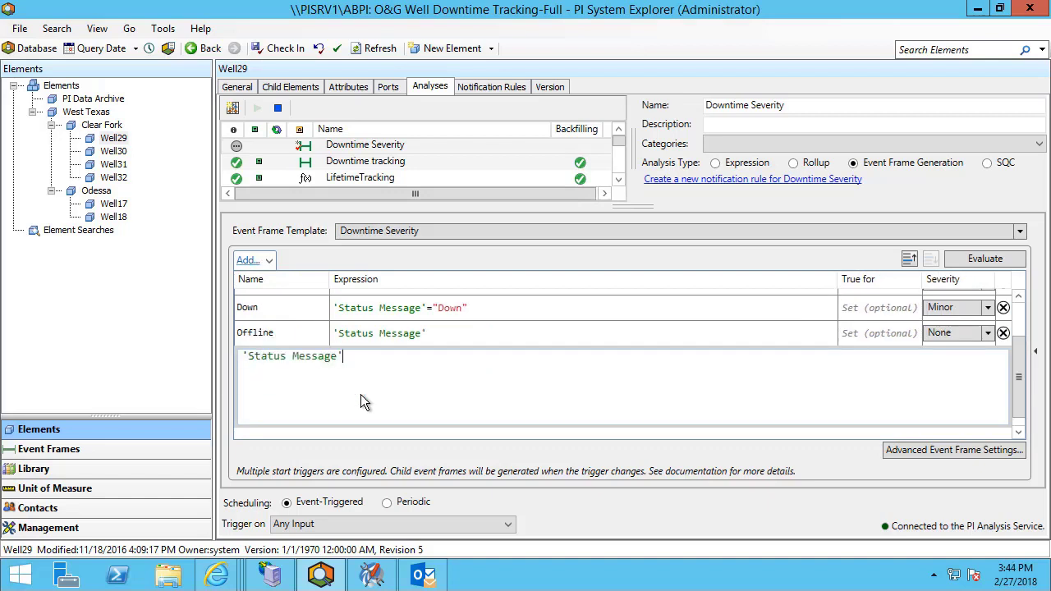
type("=\"Offlin")
type("e\"")
left_click(990, 335)
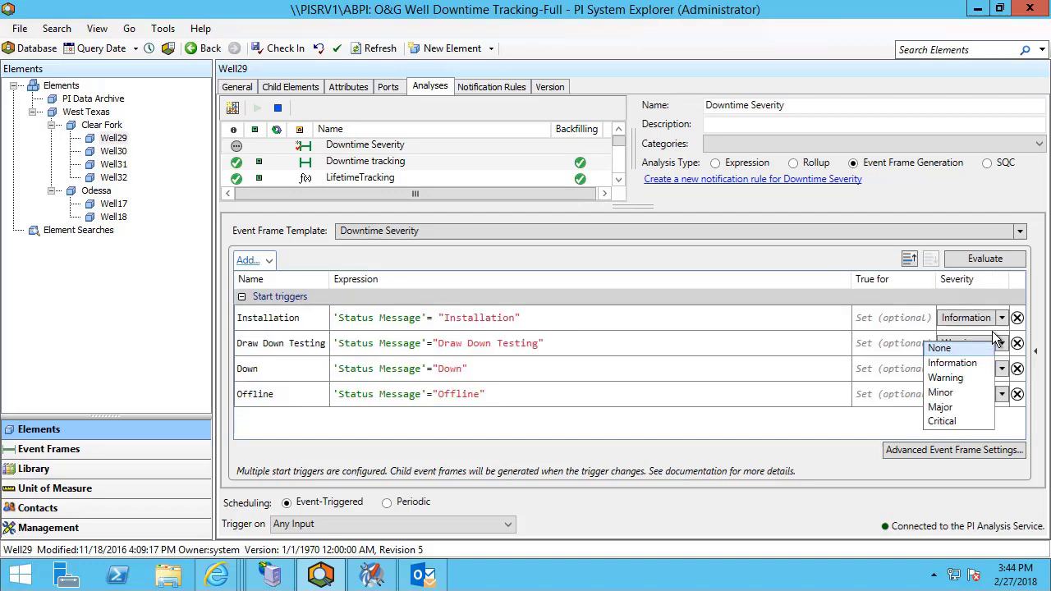
left_click(956, 394)
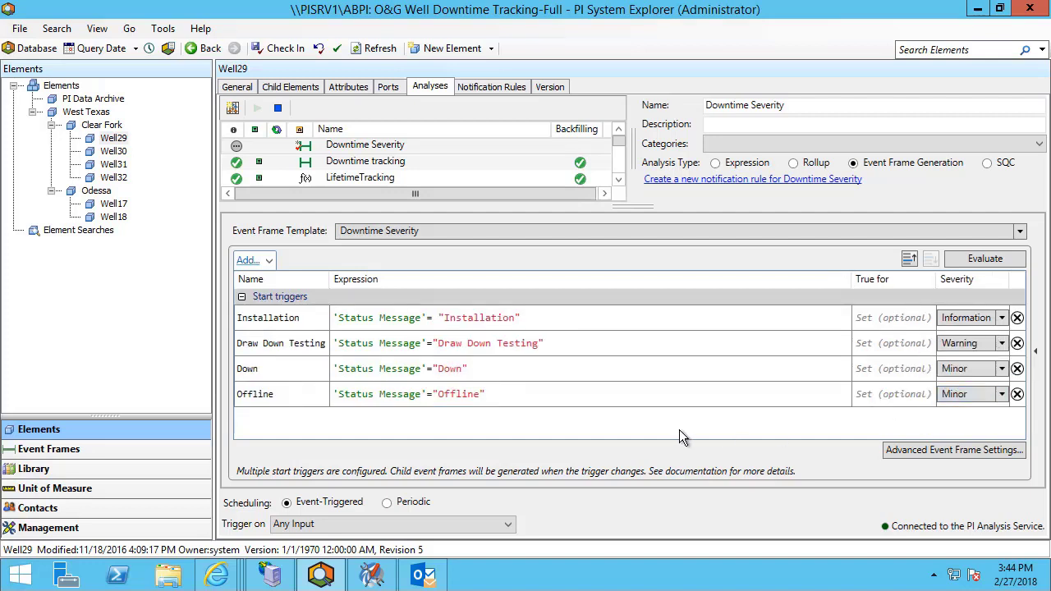
Add a Faulted start trigger, 'Status Message'="Faulted", with Critical severity
left_click(271, 262)
left_click(270, 304)
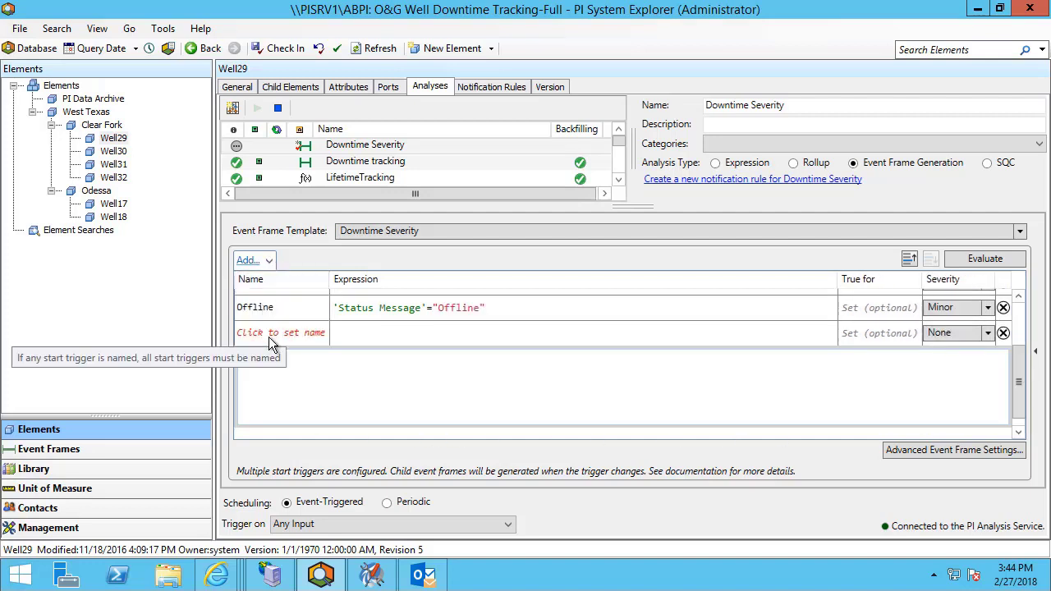
type("Faulted")
left_click(391, 400)
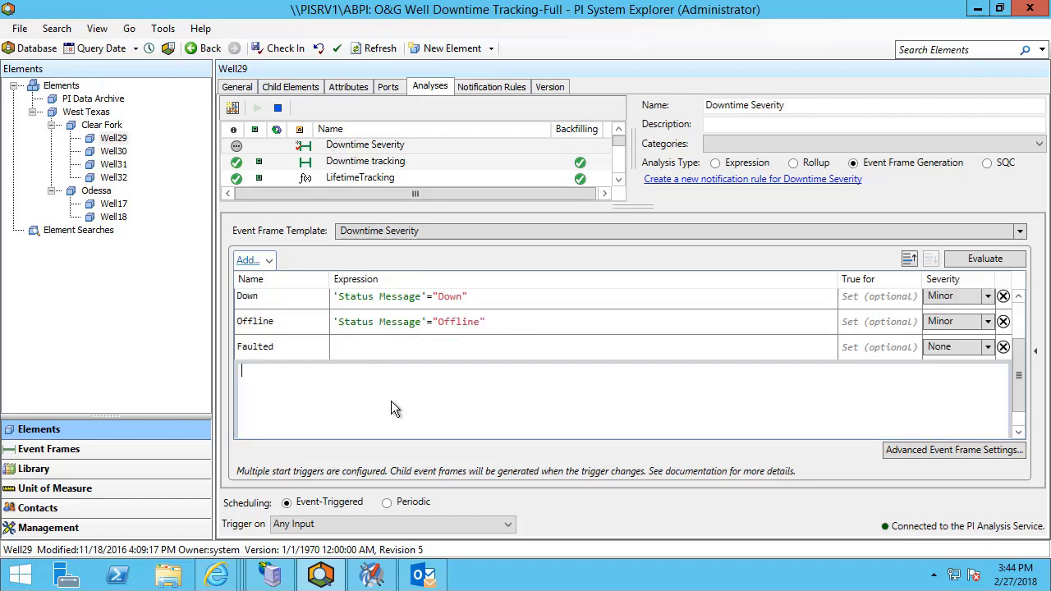
type("'Status Message'=")
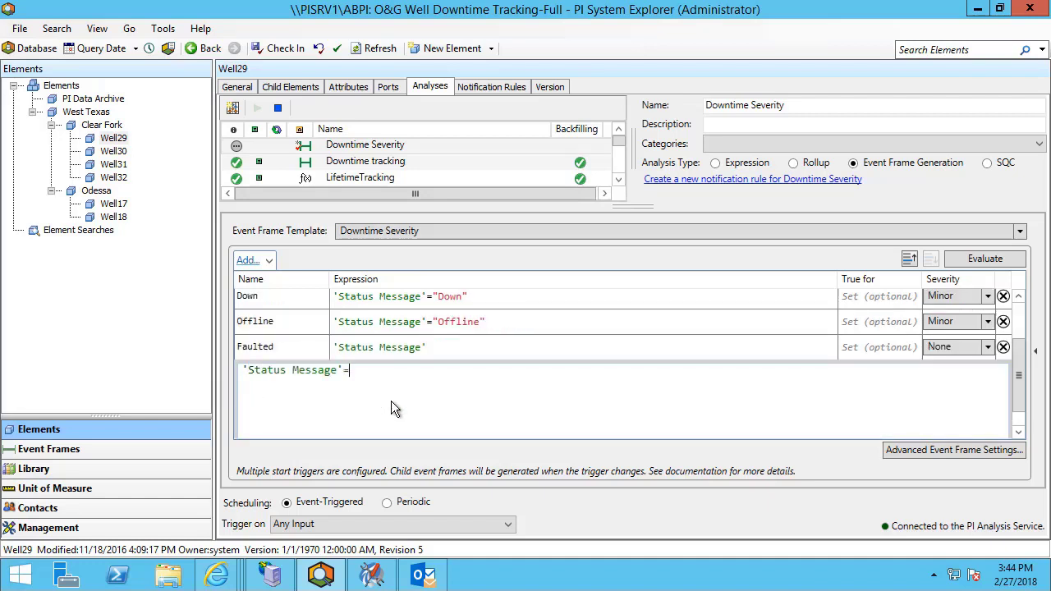
type("\"Faulted\"")
left_click(987, 348)
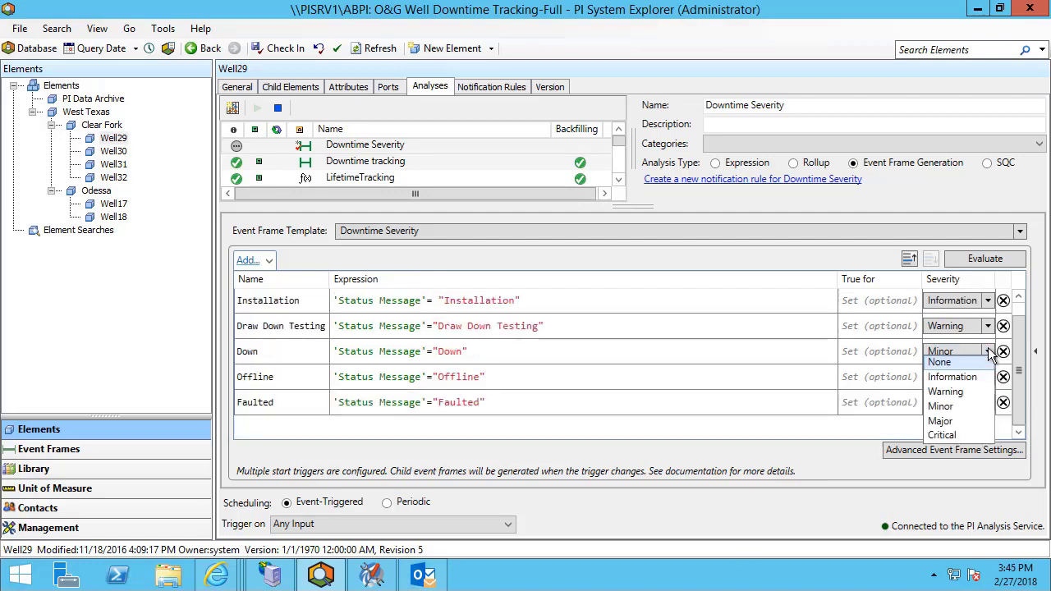
left_click(952, 437)
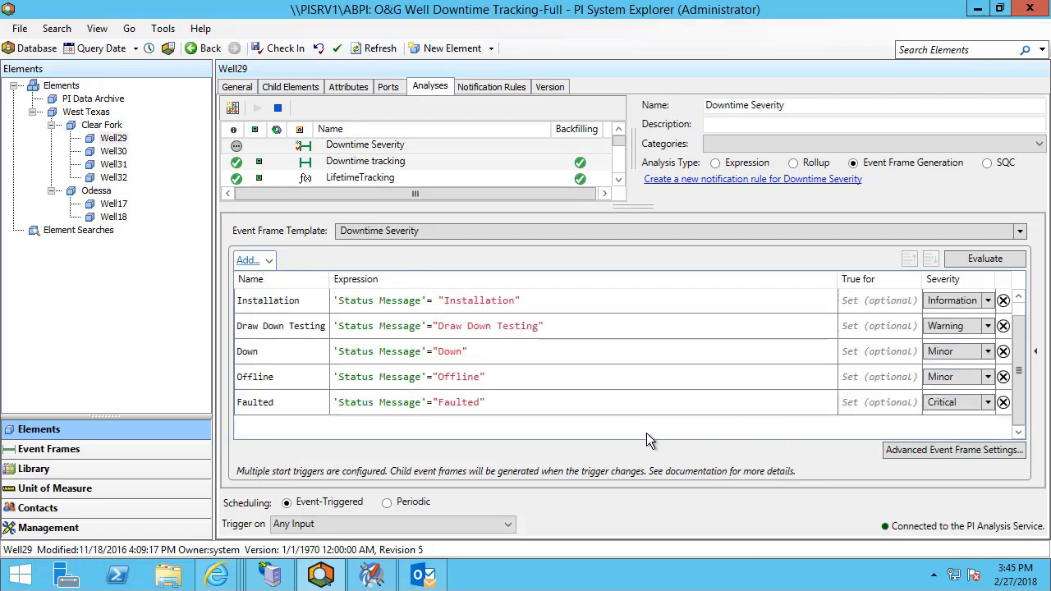
Add an end trigger with the expression 'Status Message'="Running"
left_click(267, 261)
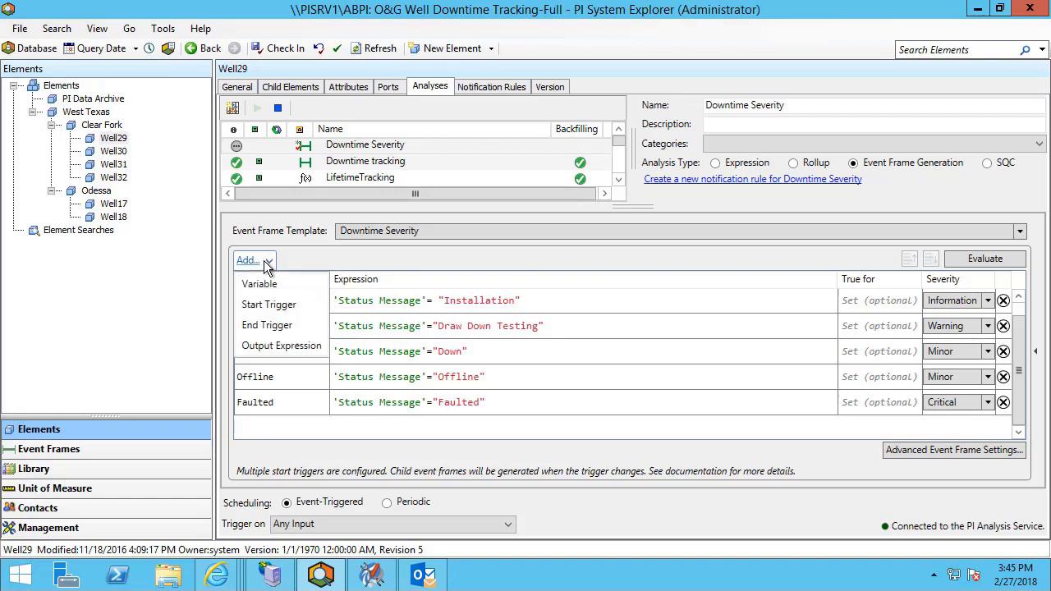
left_click(266, 325)
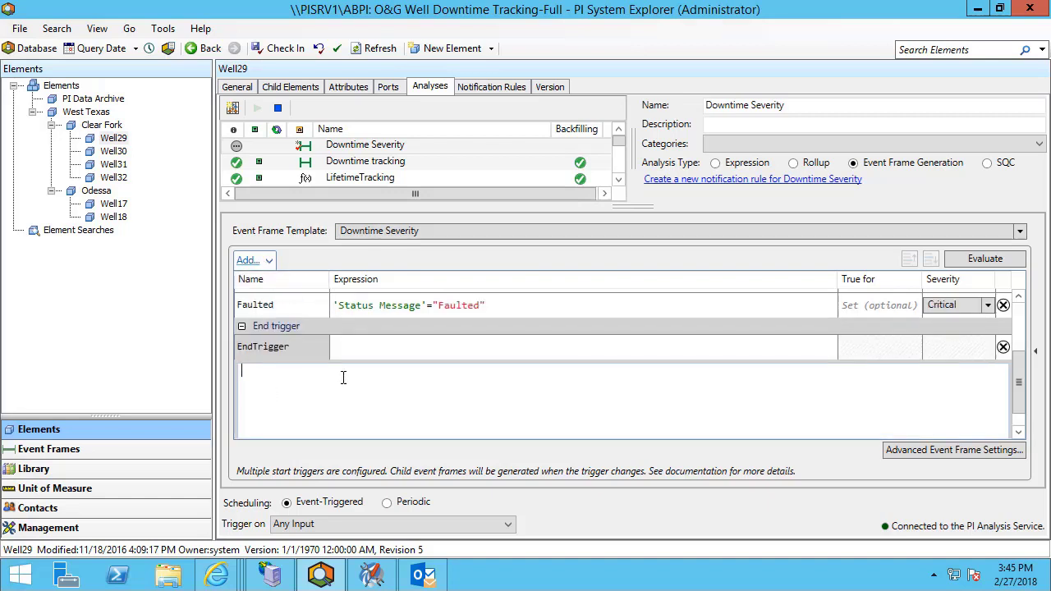
type("\"s")
key("BackSpace")
key("BackSpace")
type("'st")
key("Return")
type("=")
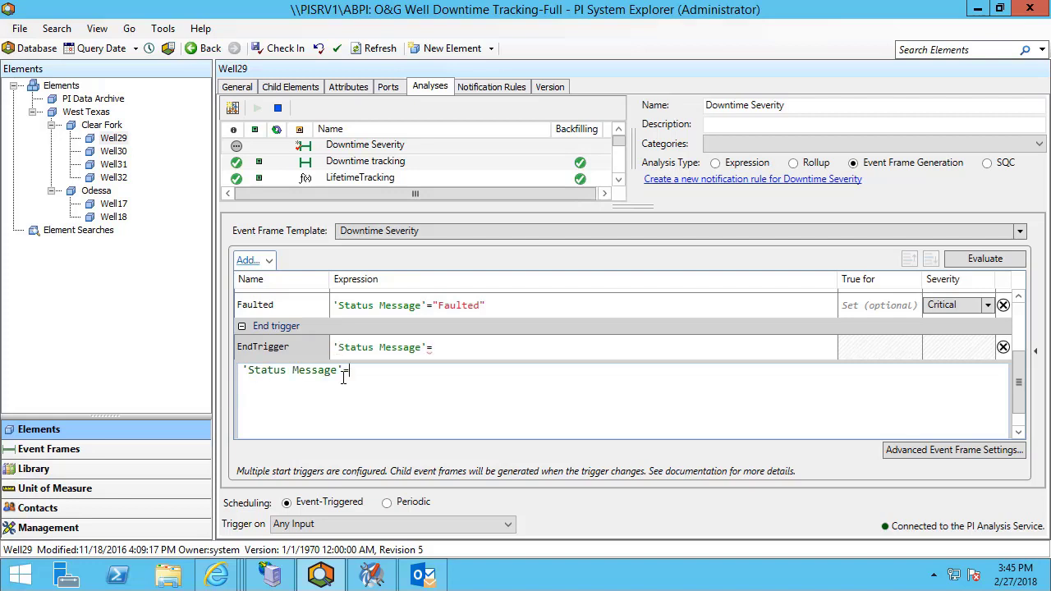
type("\"Running")
type("\"")
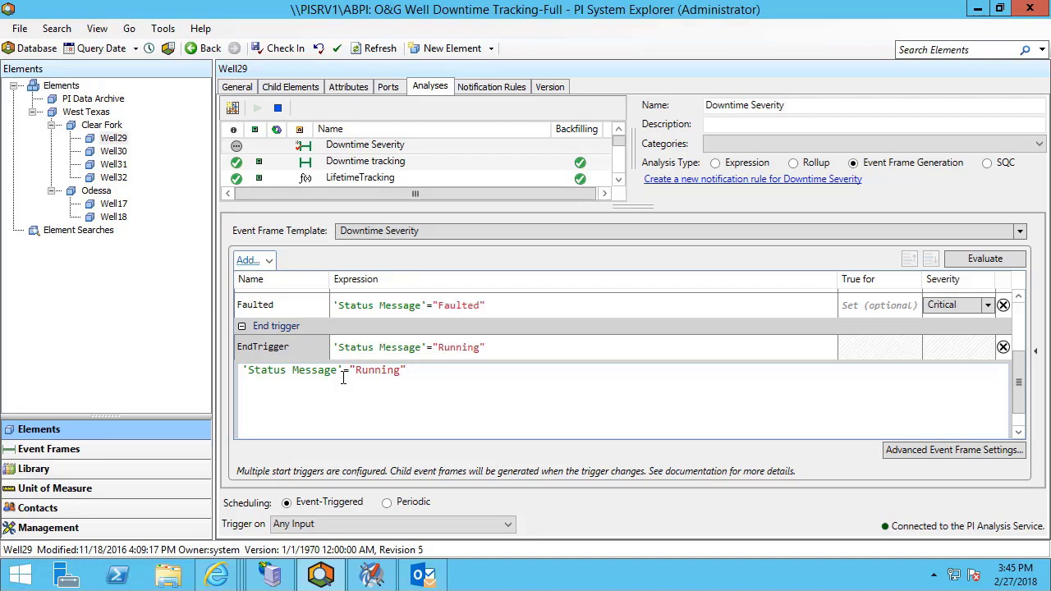